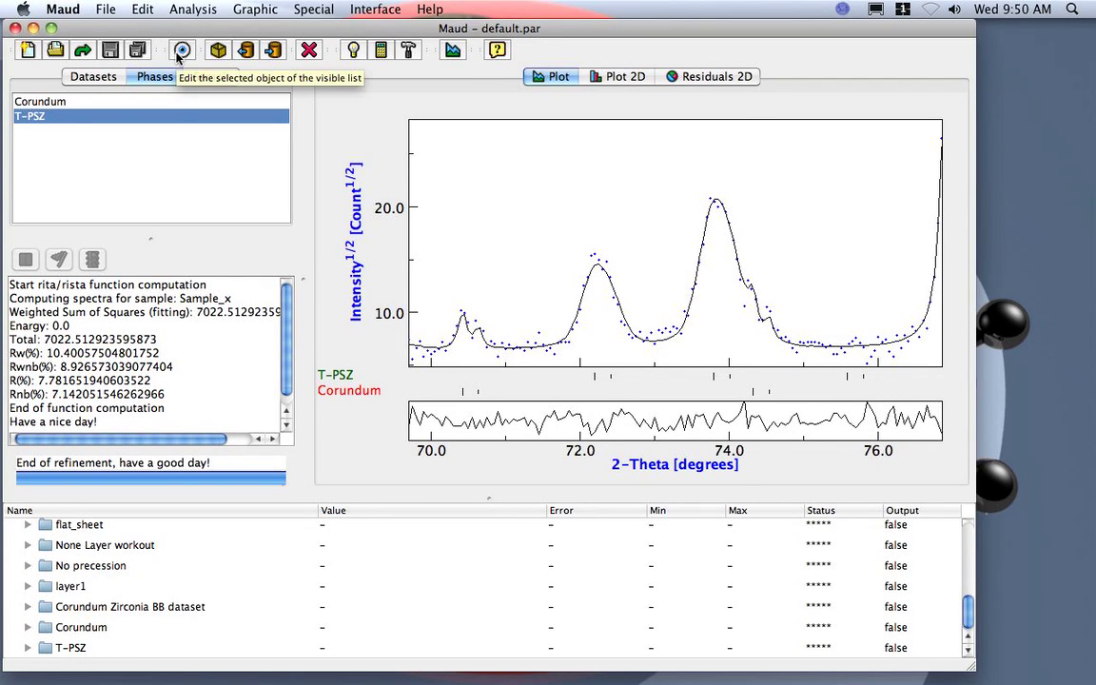
# Change the T-PSZ phase's Microstructure size-strain model to Popa rules and open its Options.
pyautogui.click(179, 53)
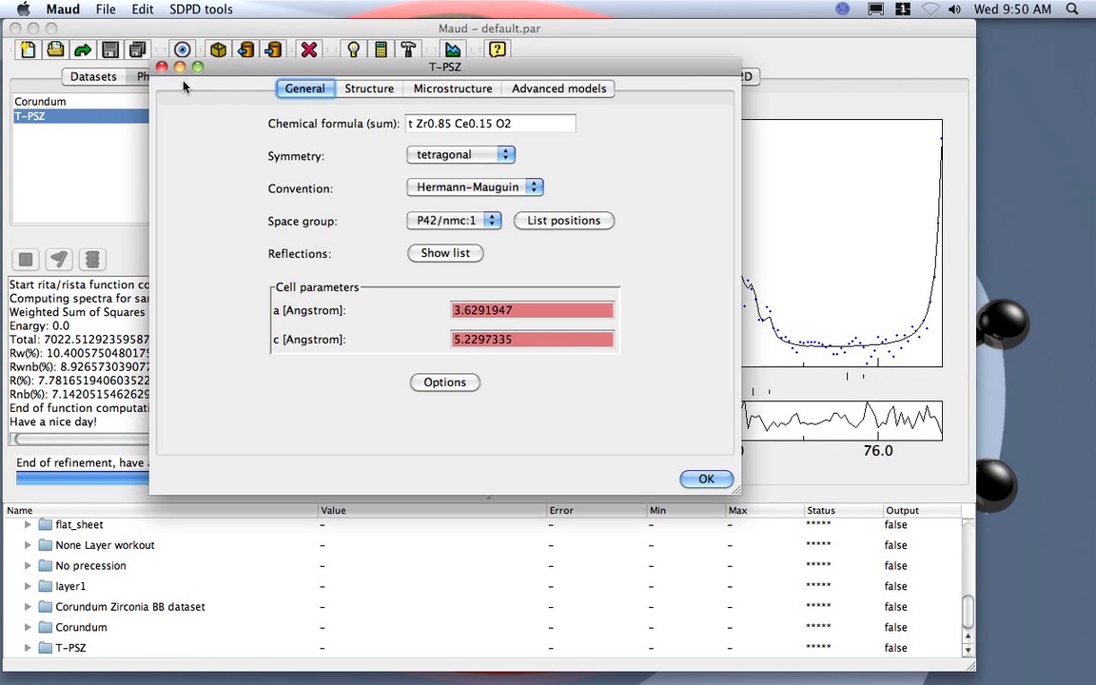
pyautogui.click(454, 90)
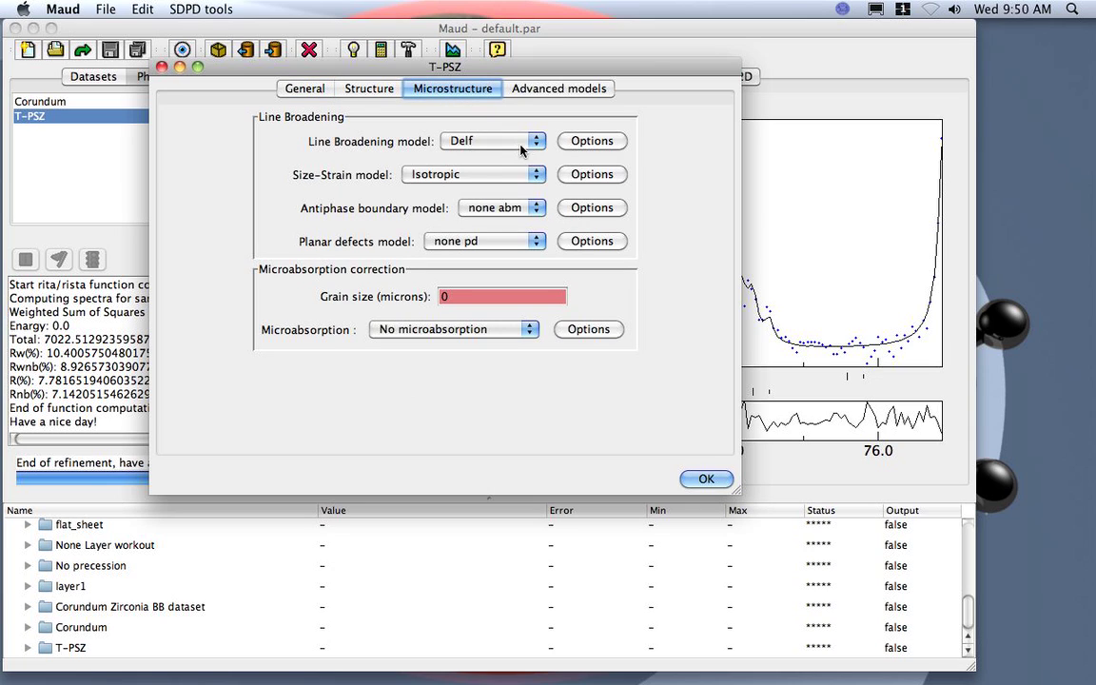
pyautogui.click(460, 176)
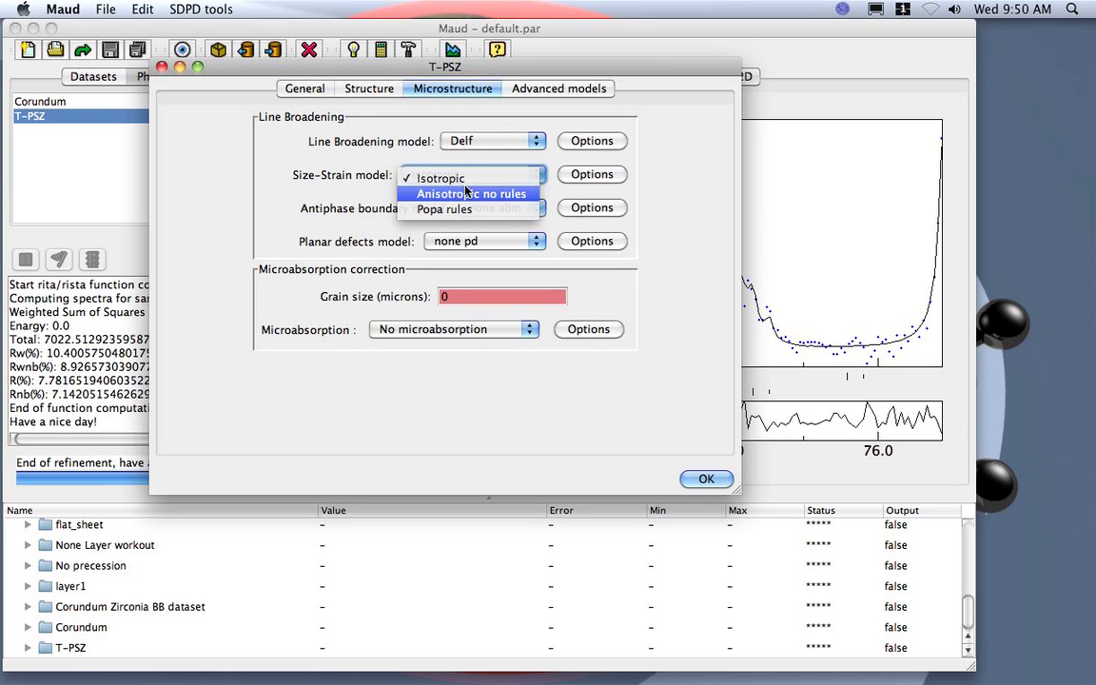
pyautogui.click(457, 209)
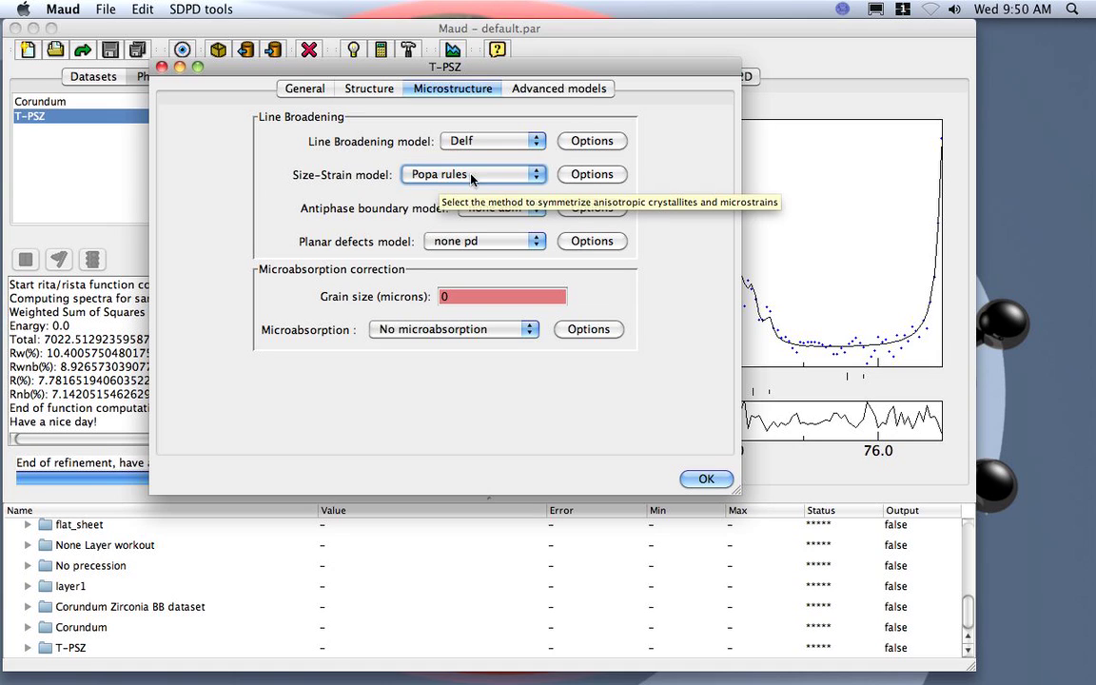
pyautogui.click(580, 175)
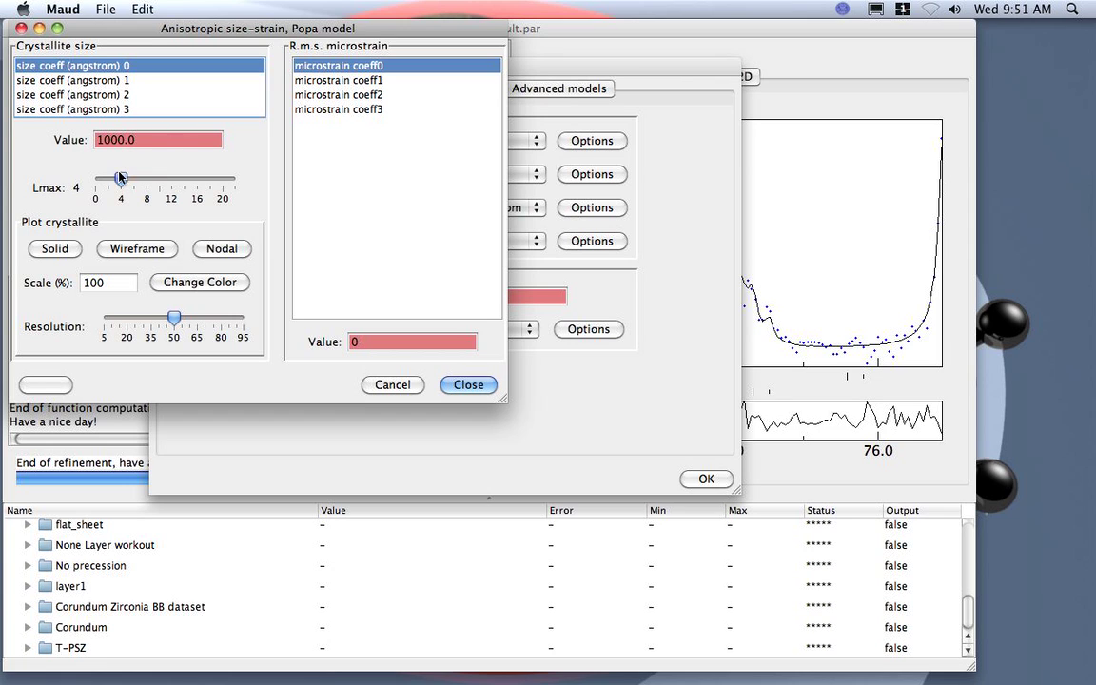
# Read through the Popa model help text, then close it and the Popa settings dialog.
pyautogui.click(50, 386)
pyautogui.moveTo(171, 34); pyautogui.dragTo(287, 46)
pyautogui.moveTo(613, 204); pyautogui.dragTo(553, 107)
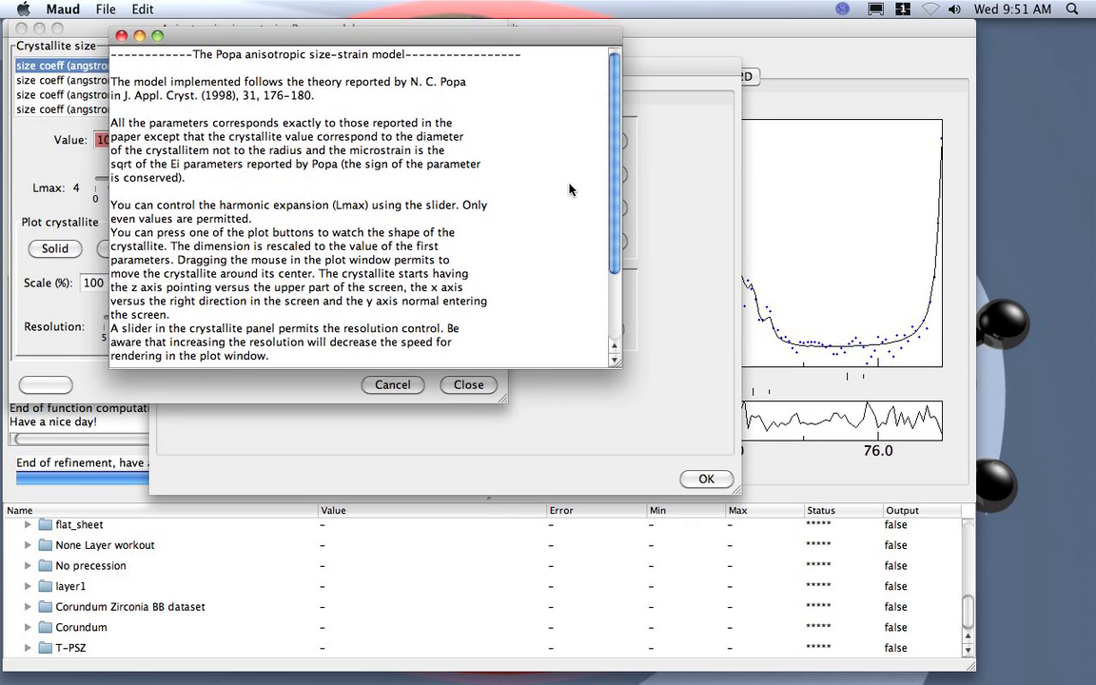
pyautogui.moveTo(613, 183); pyautogui.dragTo(625, 276)
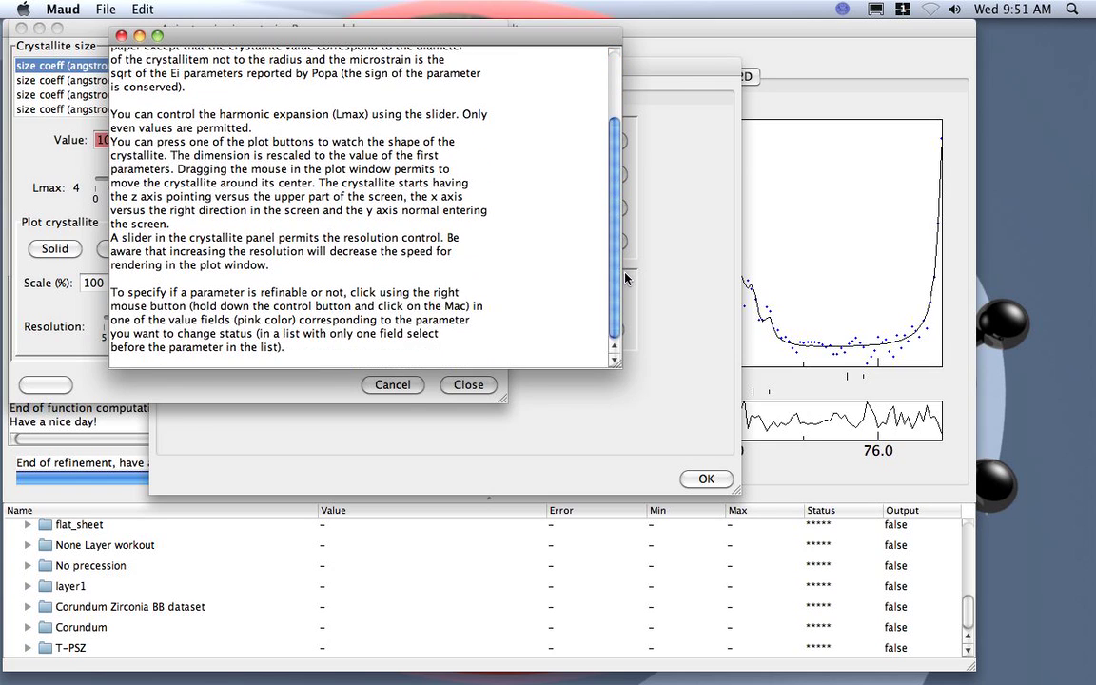
pyautogui.click(120, 36)
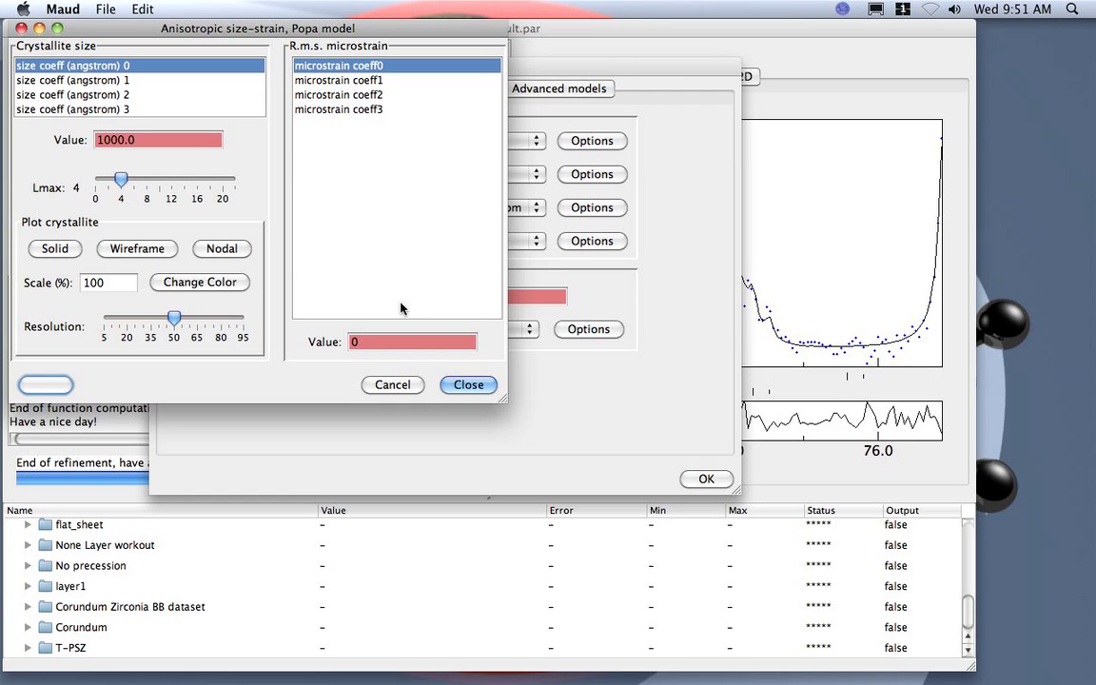
pyautogui.click(470, 384)
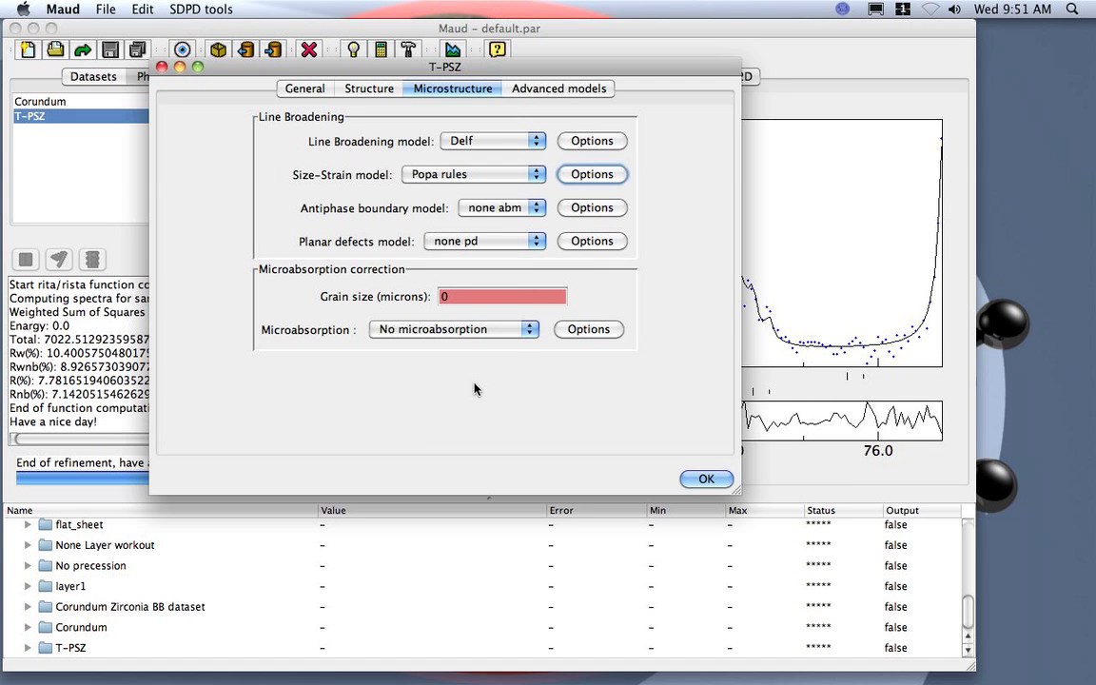
# Close the T-PSZ phase editor and open the fully expanded Analysis parameters list.
pyautogui.click(706, 479)
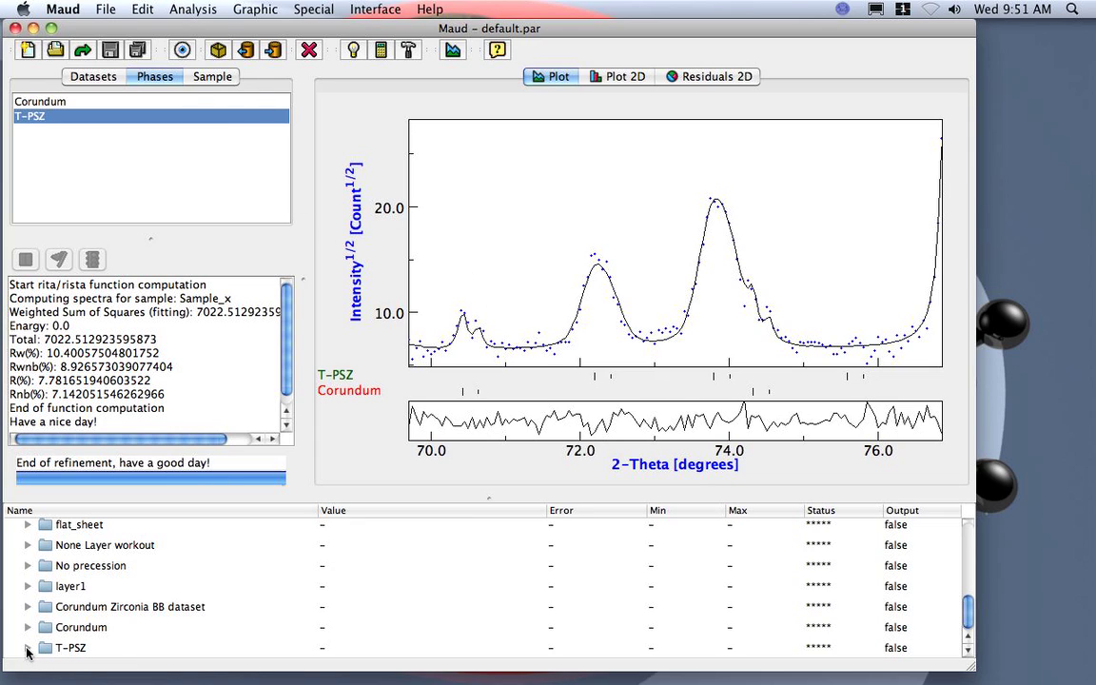
pyautogui.click(187, 12)
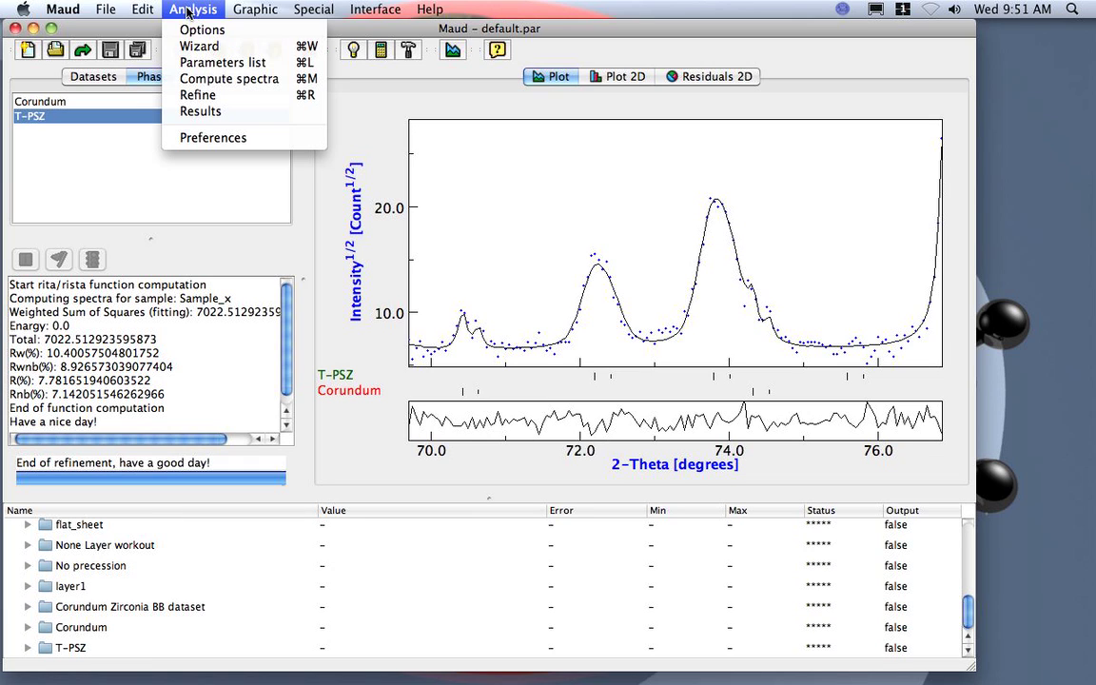
pyautogui.click(196, 63)
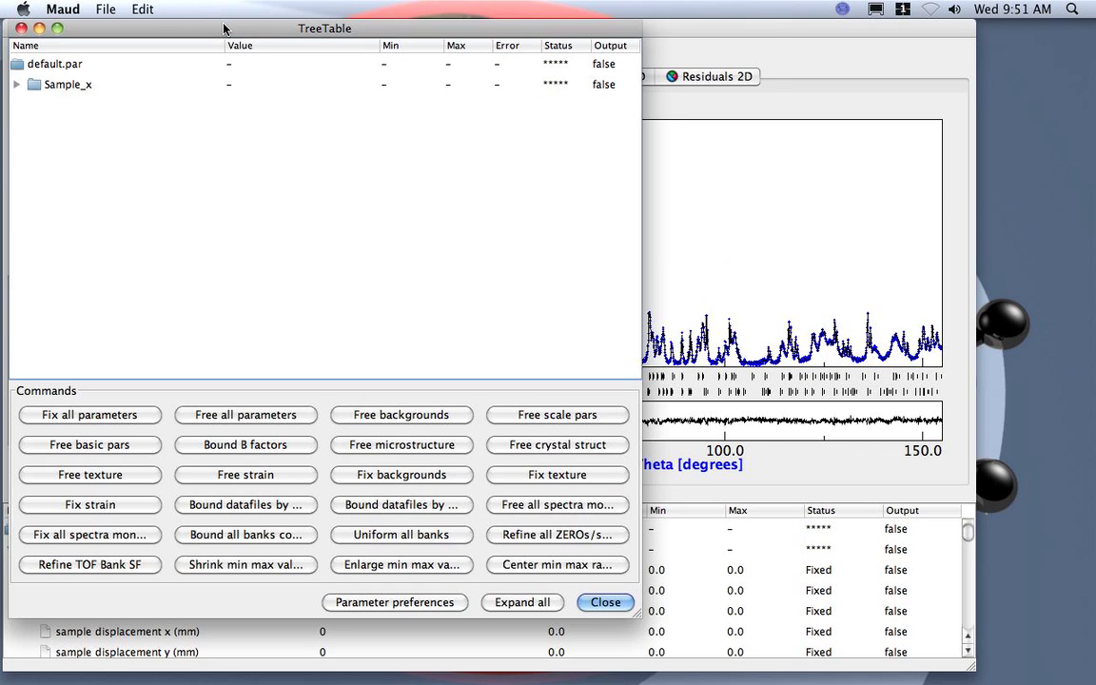
pyautogui.moveTo(225, 26); pyautogui.dragTo(392, 32)
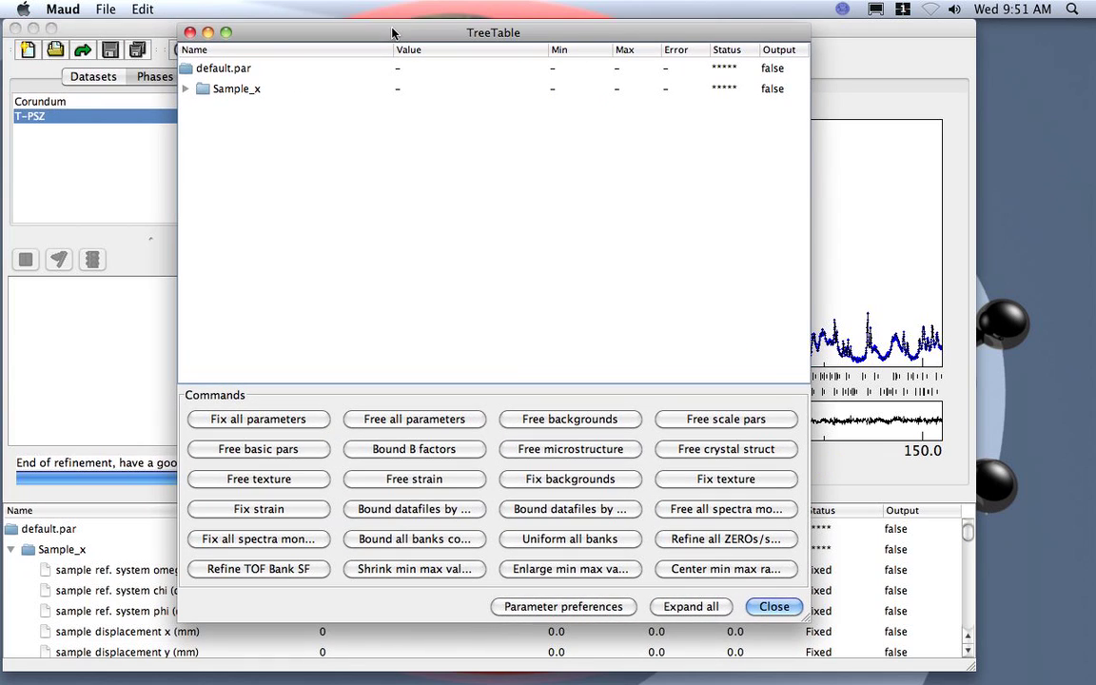
pyautogui.click(691, 607)
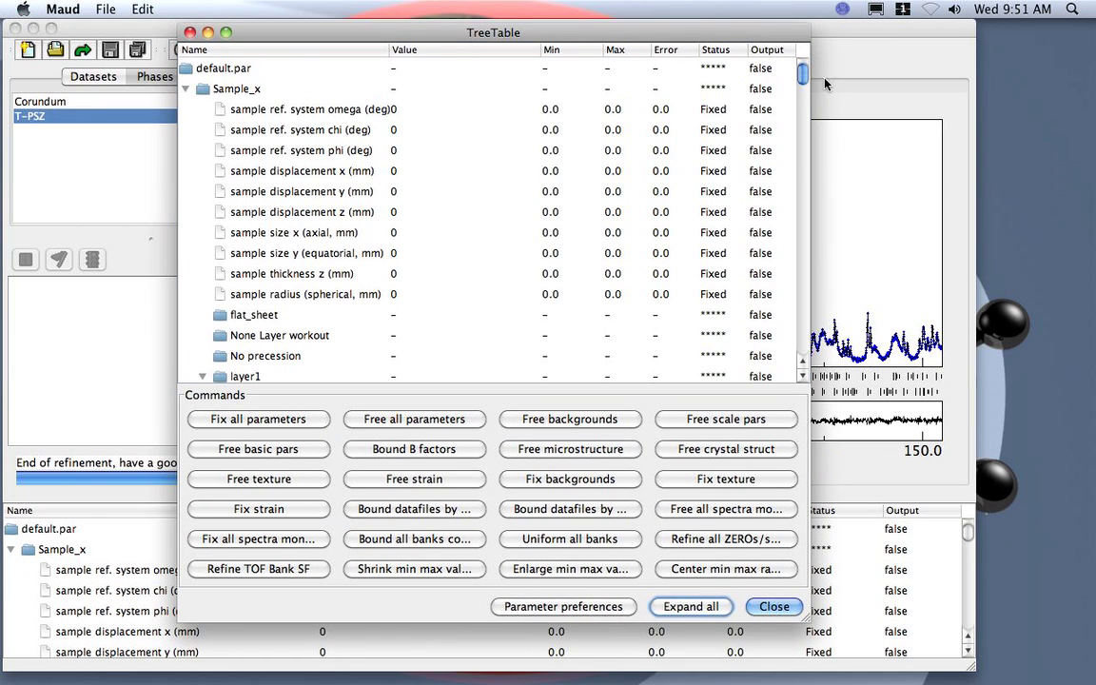
# Scroll the parameter tree down to the T-PSZ Popa rules size and microstrain coefficients.
pyautogui.moveTo(802, 78); pyautogui.dragTo(802, 72)
pyautogui.moveTo(802, 74); pyautogui.dragTo(807, 209)
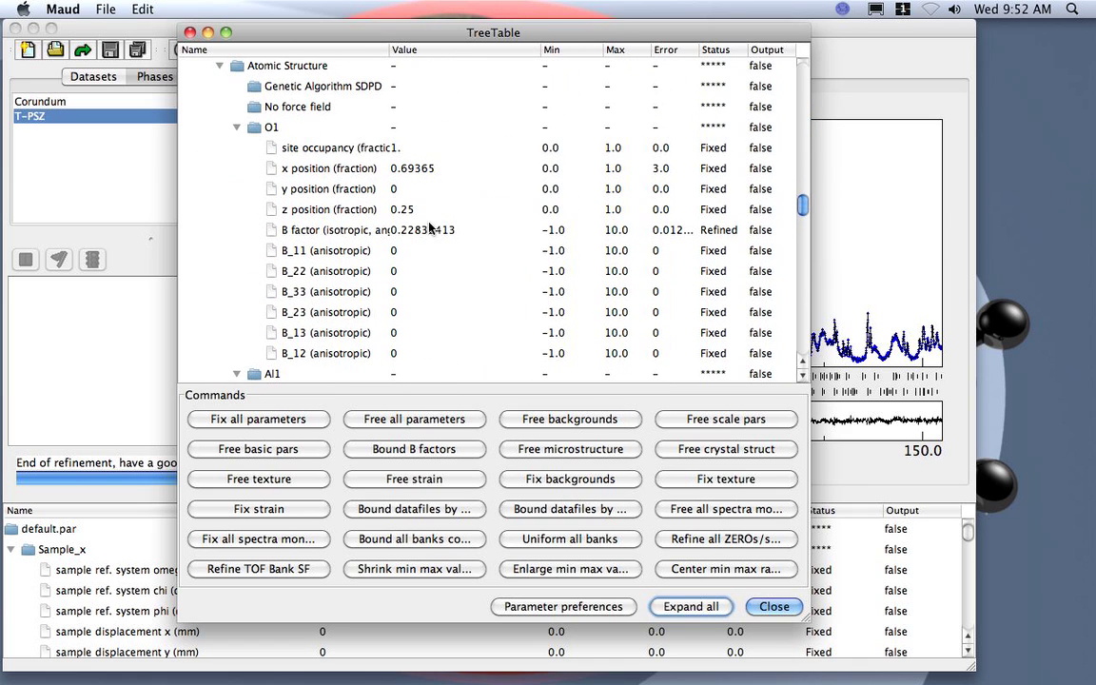
pyautogui.moveTo(804, 205); pyautogui.dragTo(807, 268)
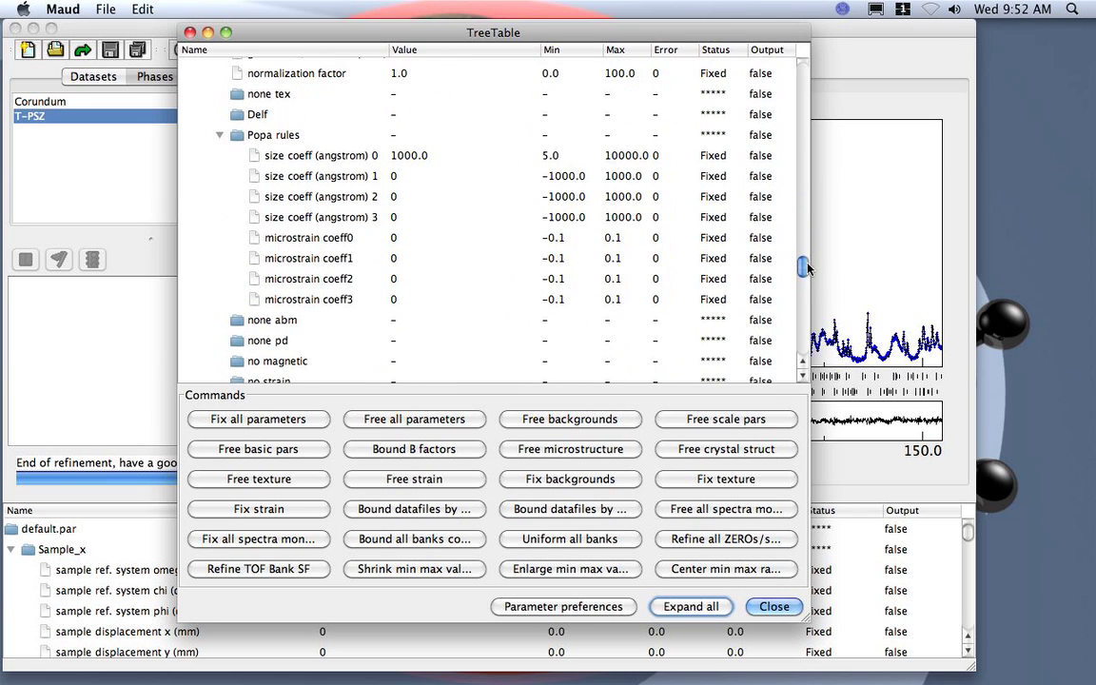
pyautogui.moveTo(806, 270); pyautogui.dragTo(805, 243)
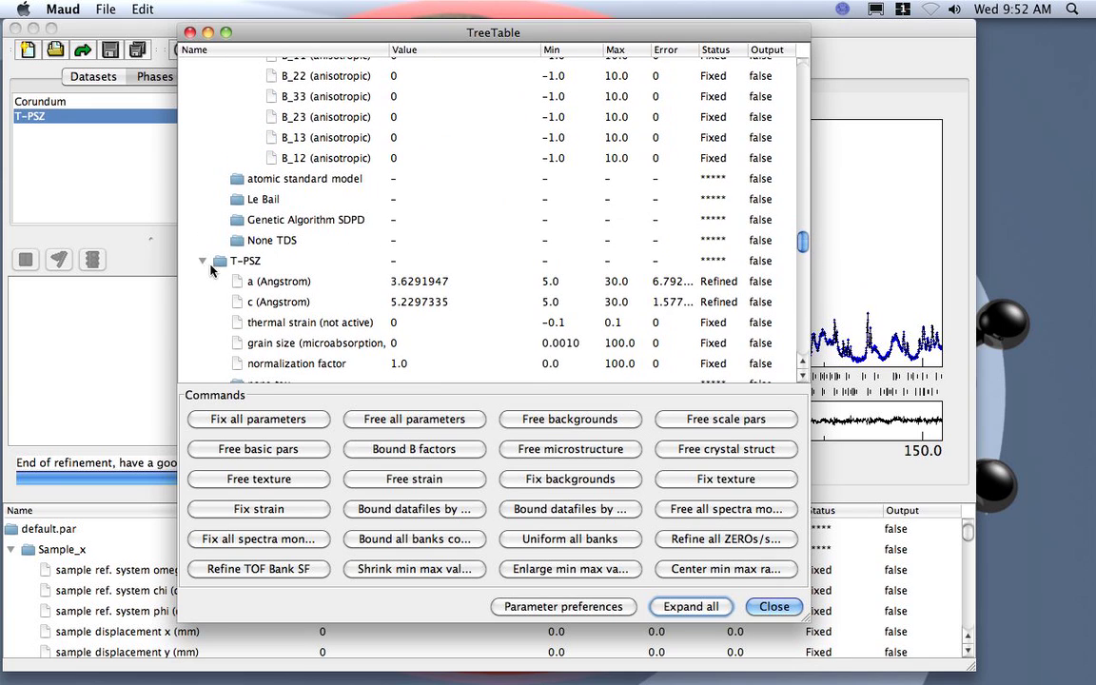
pyautogui.scroll(-5, 723, 228)
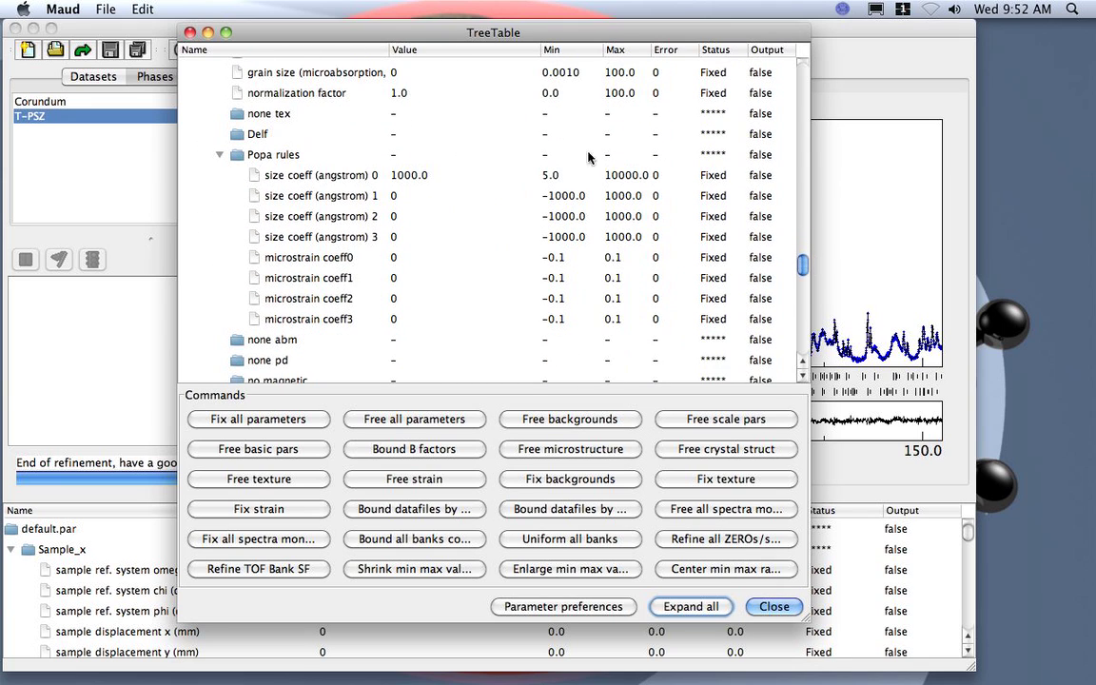
# Set the Popa rules coefficients' status to Refined and scroll the tree back to the top.
pyautogui.click(709, 156)
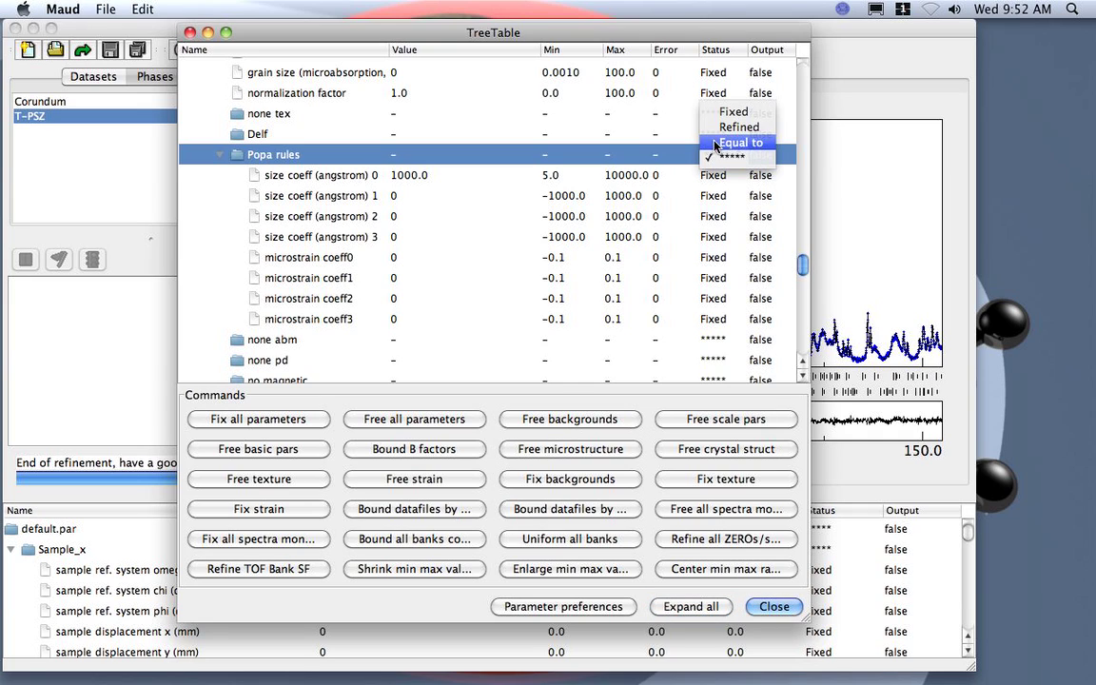
pyautogui.click(725, 127)
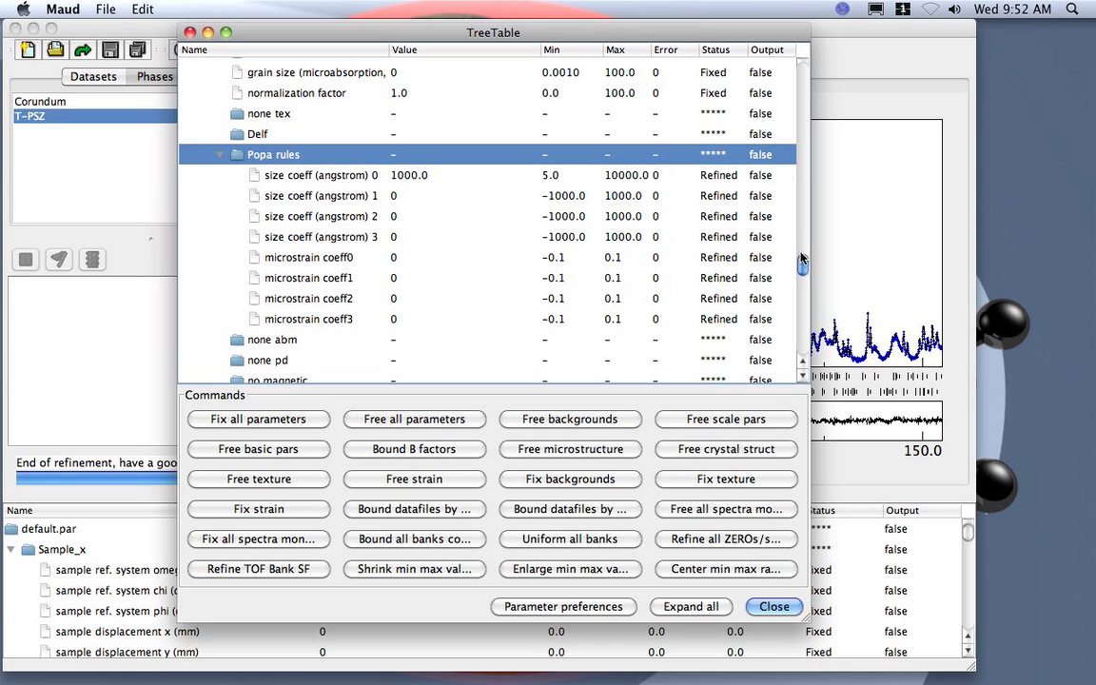
pyautogui.moveTo(802, 264); pyautogui.dragTo(804, 59)
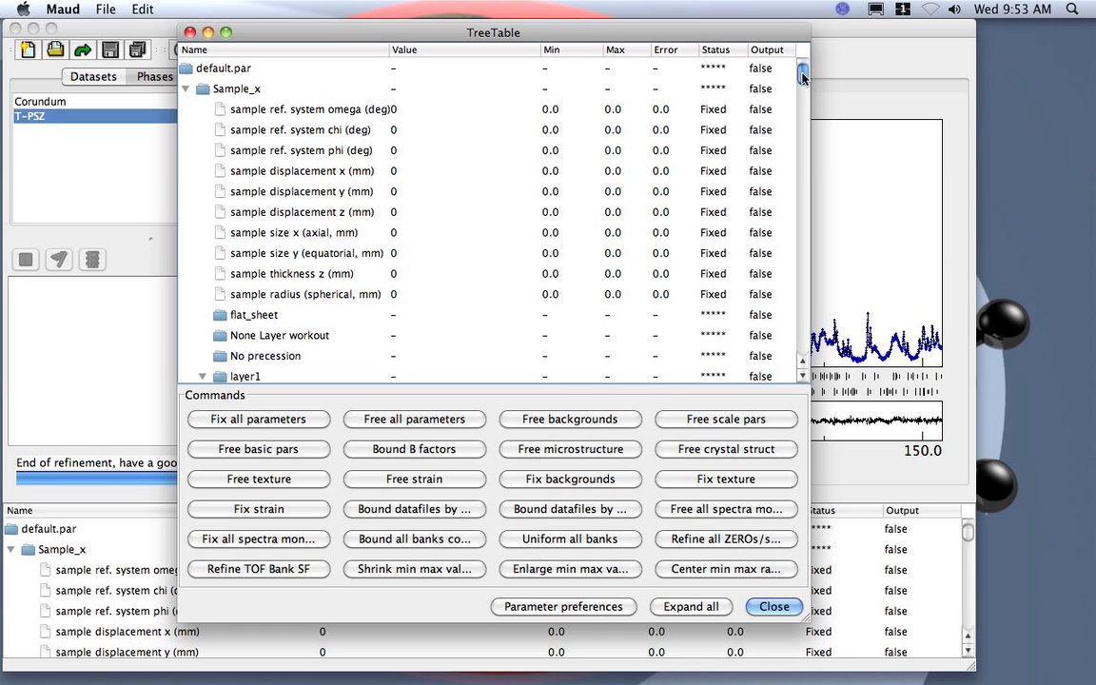
# Close the parameter list window, opening and dismissing the File menu afterwards.
pyautogui.moveTo(802, 76); pyautogui.dragTo(797, 363)
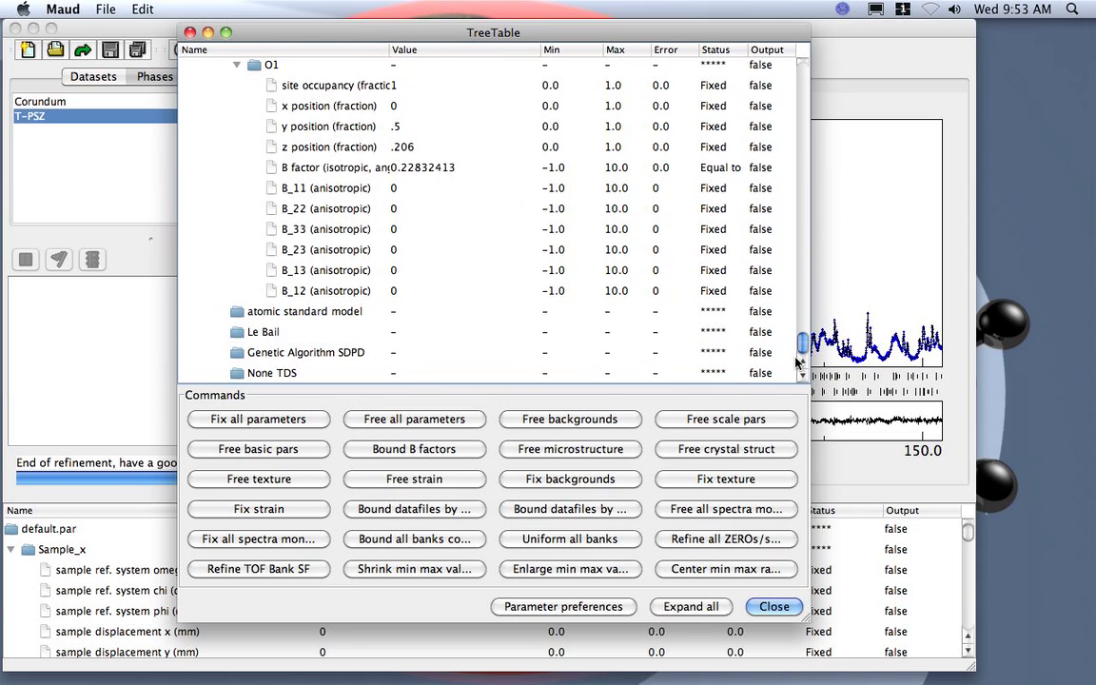
pyautogui.click(777, 608)
pyautogui.click(104, 11)
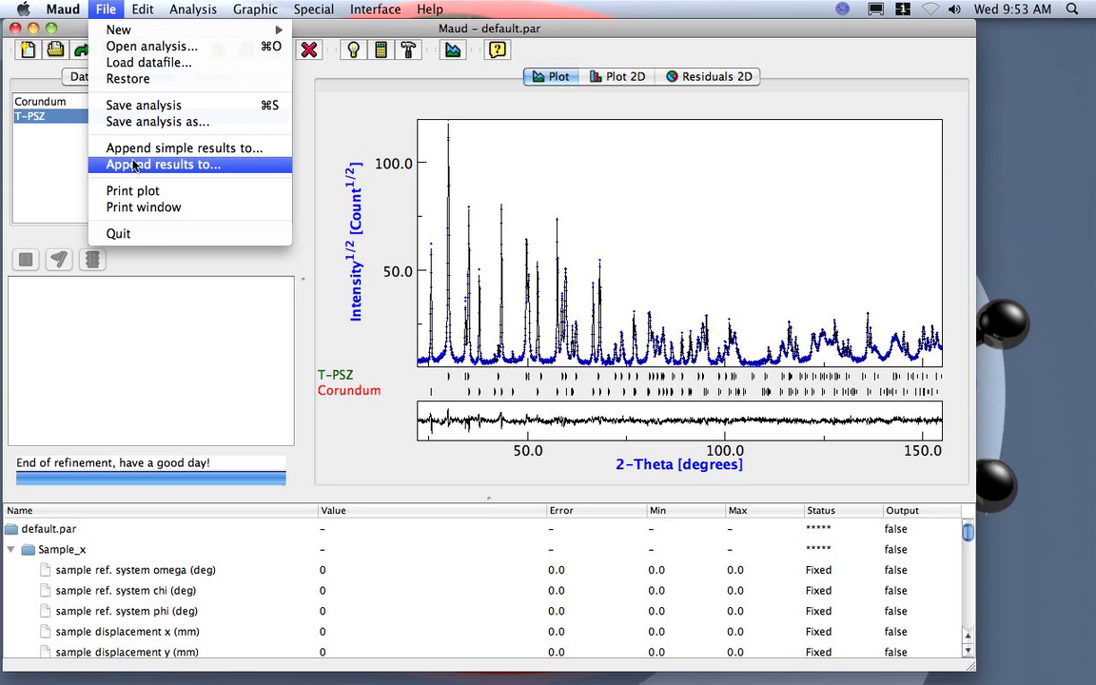
pyautogui.click(110, 12)
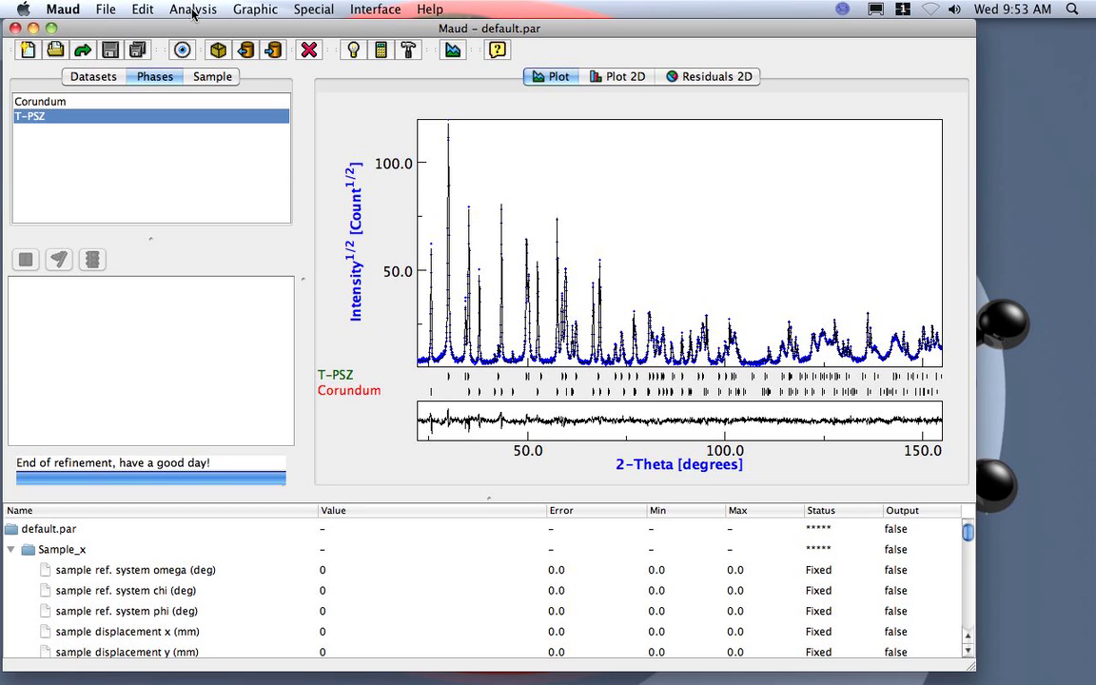
# Refine for five iterations, reaching Rw 9.376% with Corundum 74.64 and T-PSZ 25.36 wt%.
pyautogui.click(409, 50)
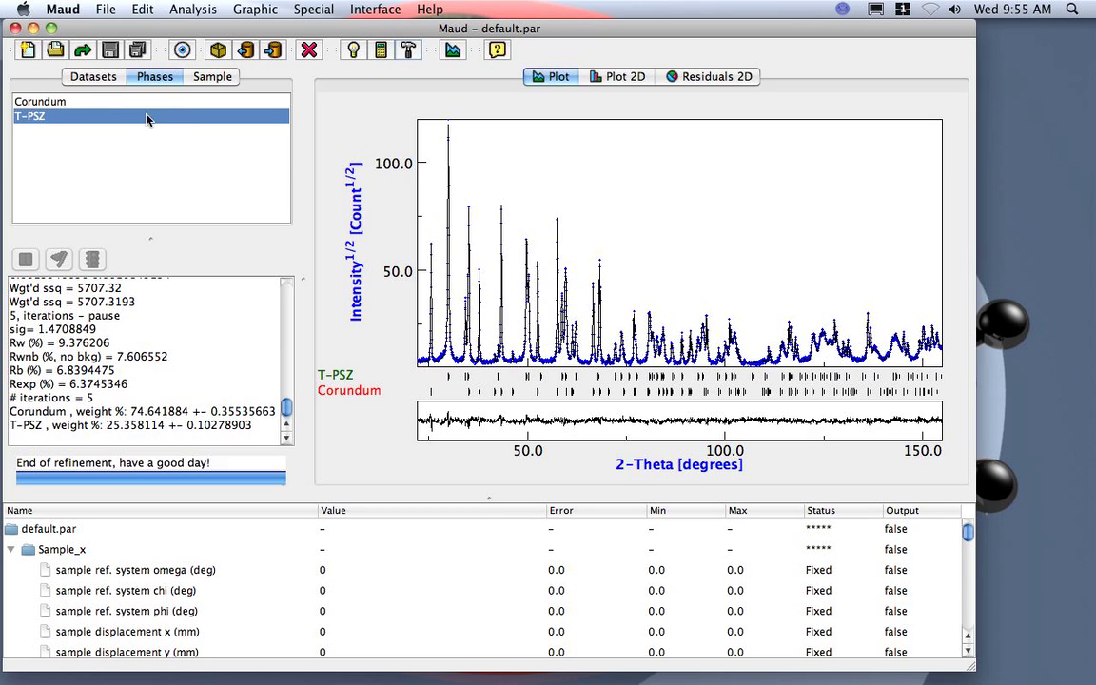
# In the Refinement wizard, select 'Previous + crystal structure parameters'.
pyautogui.click(354, 50)
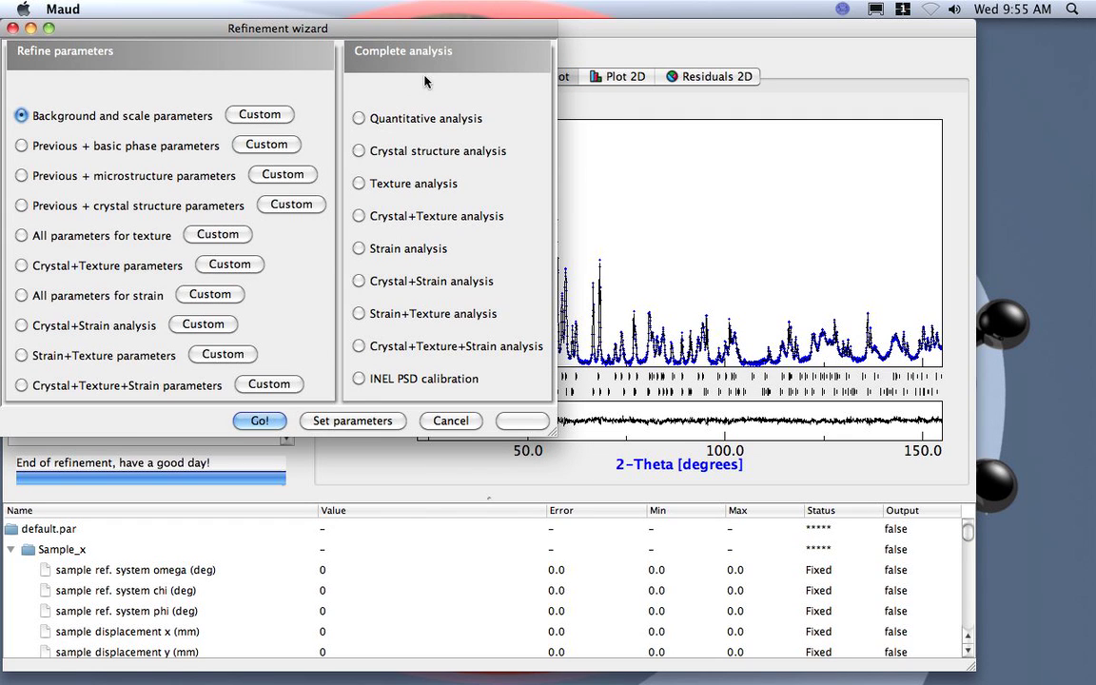
pyautogui.moveTo(397, 31); pyautogui.dragTo(409, 41)
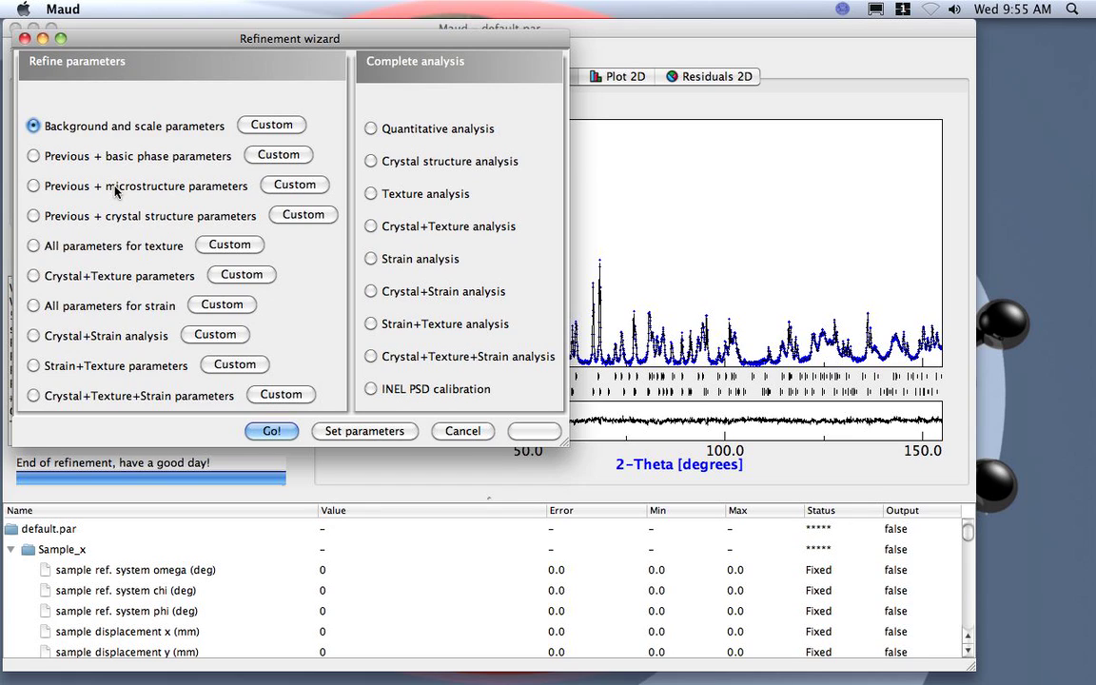
pyautogui.click(33, 216)
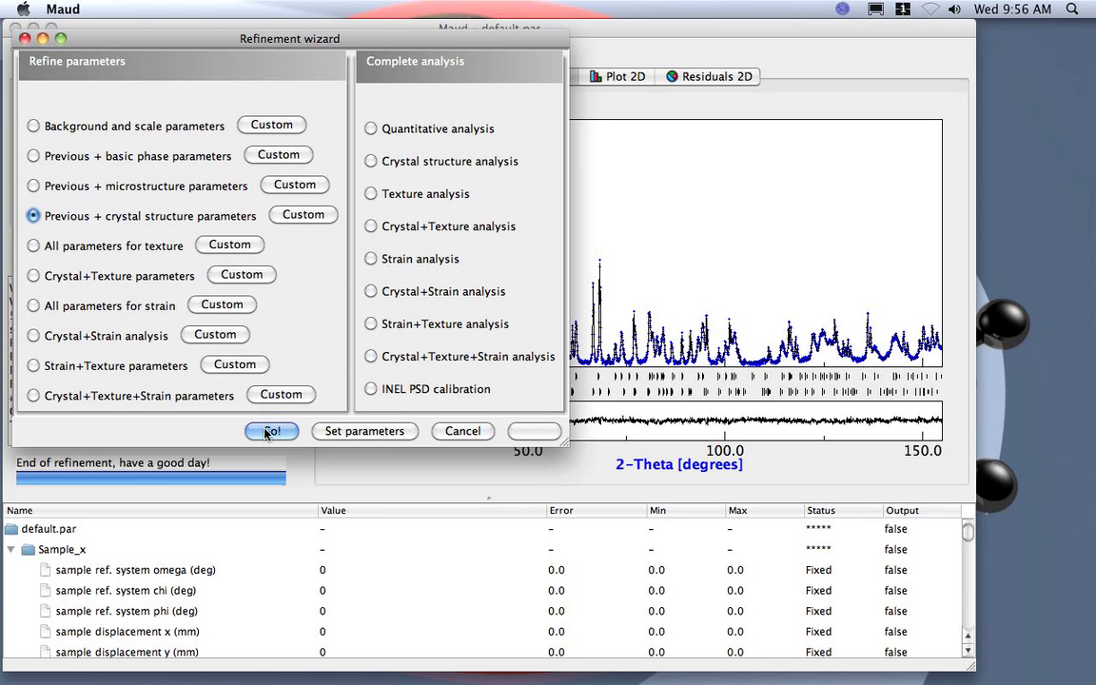
# Apply the crystal structure parameter set and open the fully expanded parameter list.
pyautogui.click(349, 435)
pyautogui.click(193, 10)
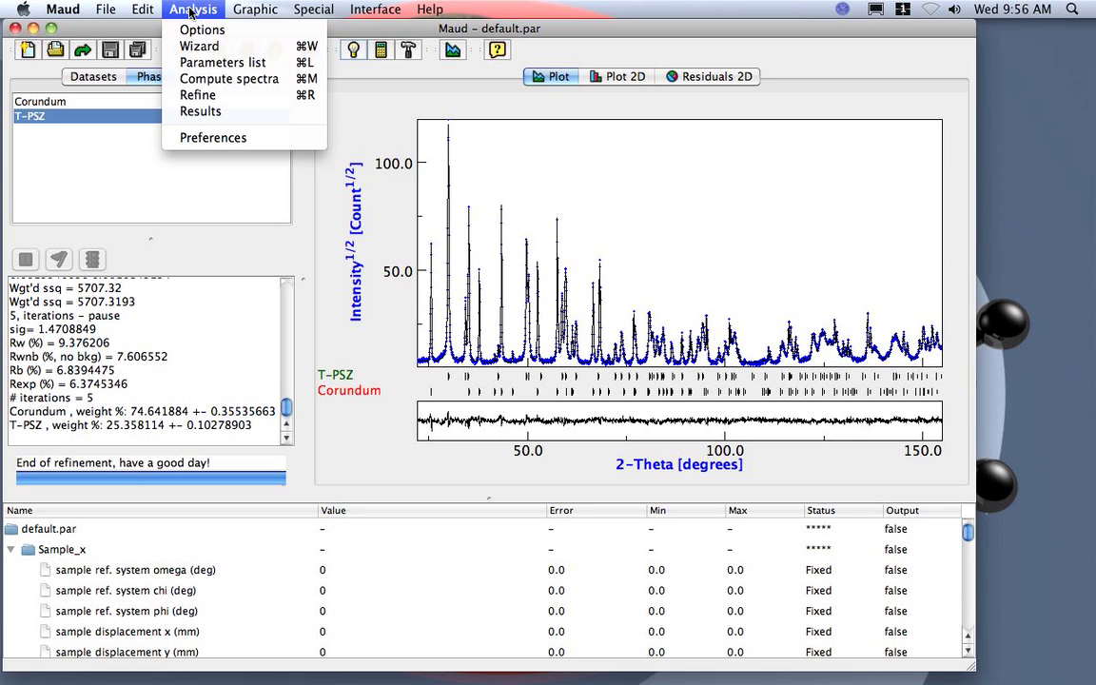
pyautogui.click(209, 64)
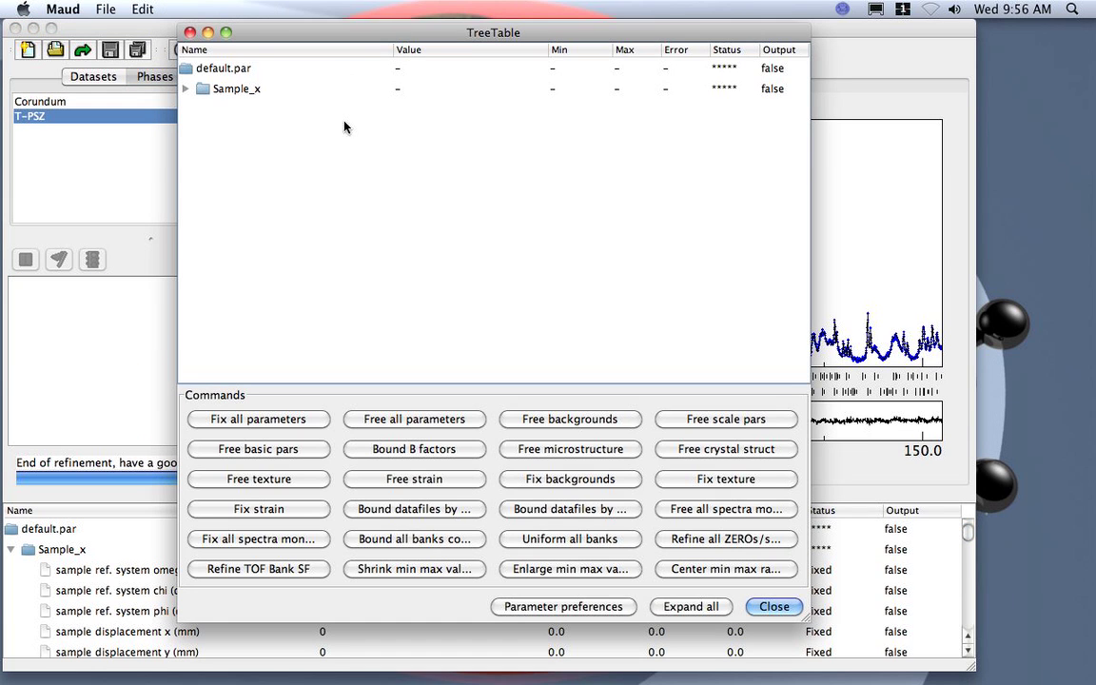
pyautogui.click(687, 609)
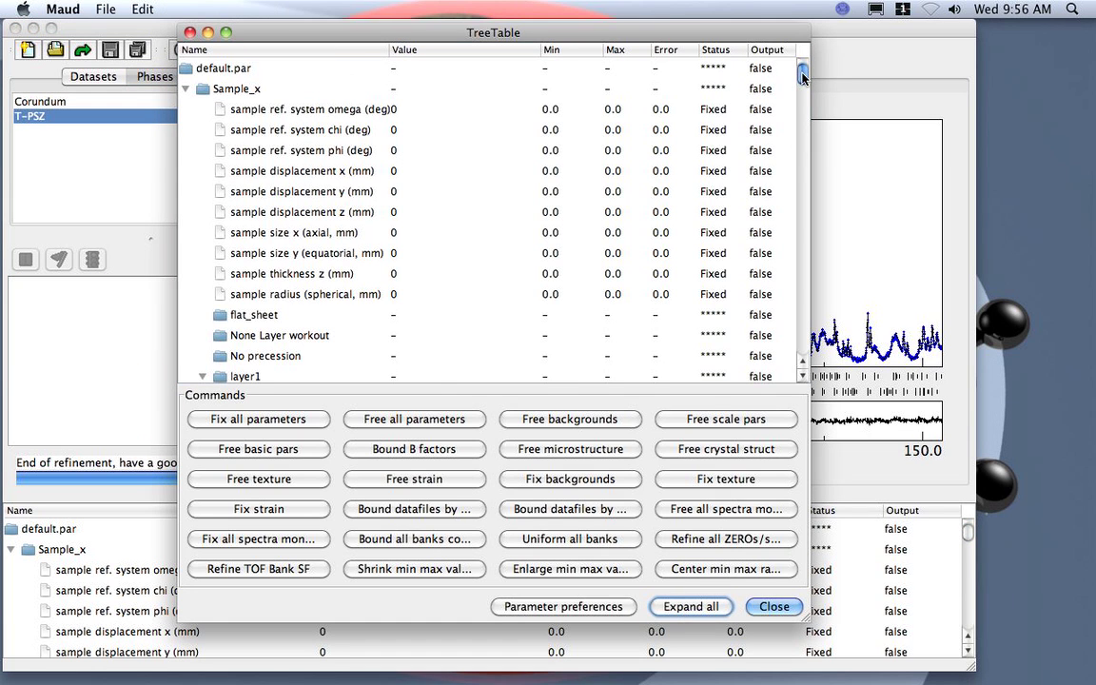
# Check that O1's z position and B factor show Refined, then close the list.
pyautogui.moveTo(802, 78); pyautogui.dragTo(804, 348)
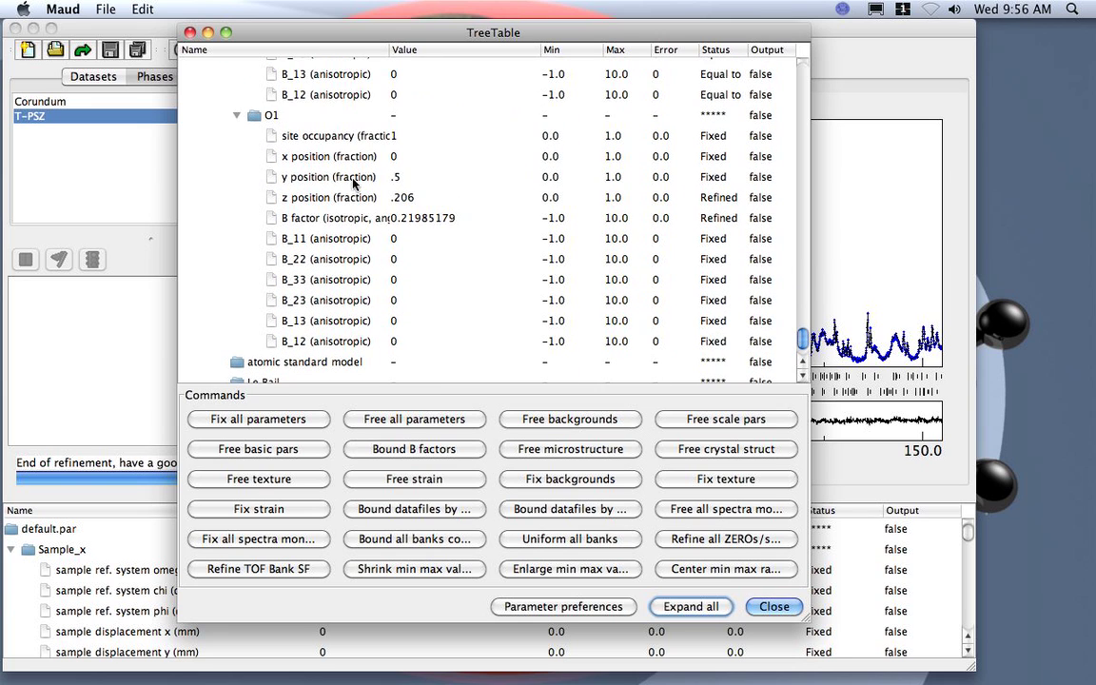
pyautogui.moveTo(807, 342); pyautogui.dragTo(808, 325)
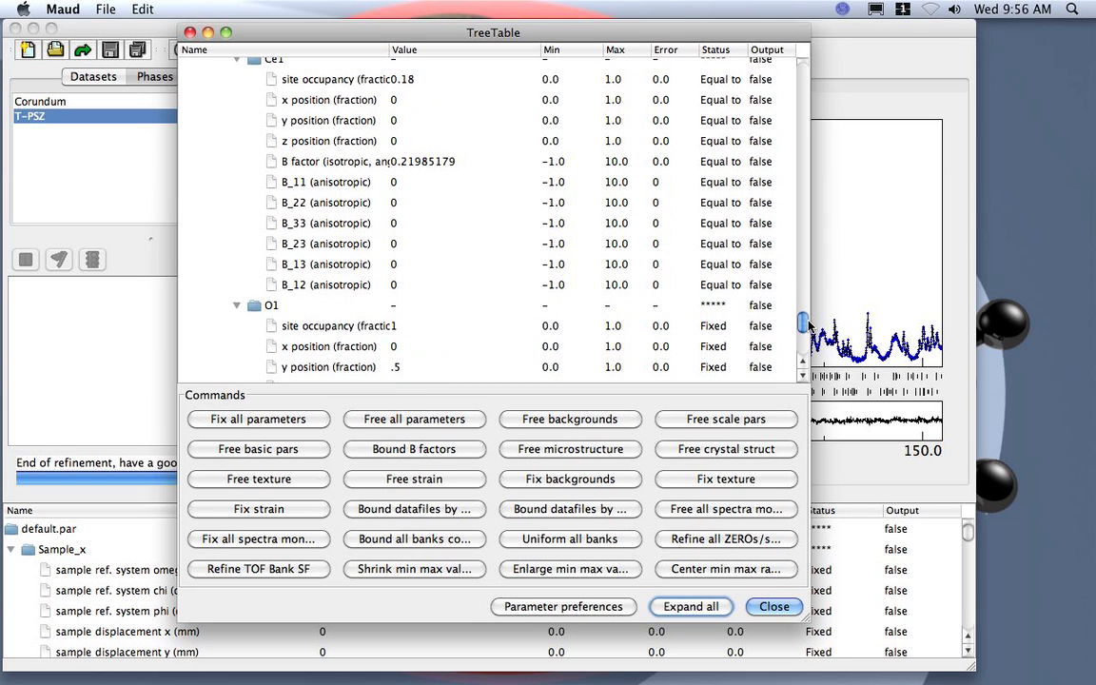
pyautogui.scroll(-6, 455, 296)
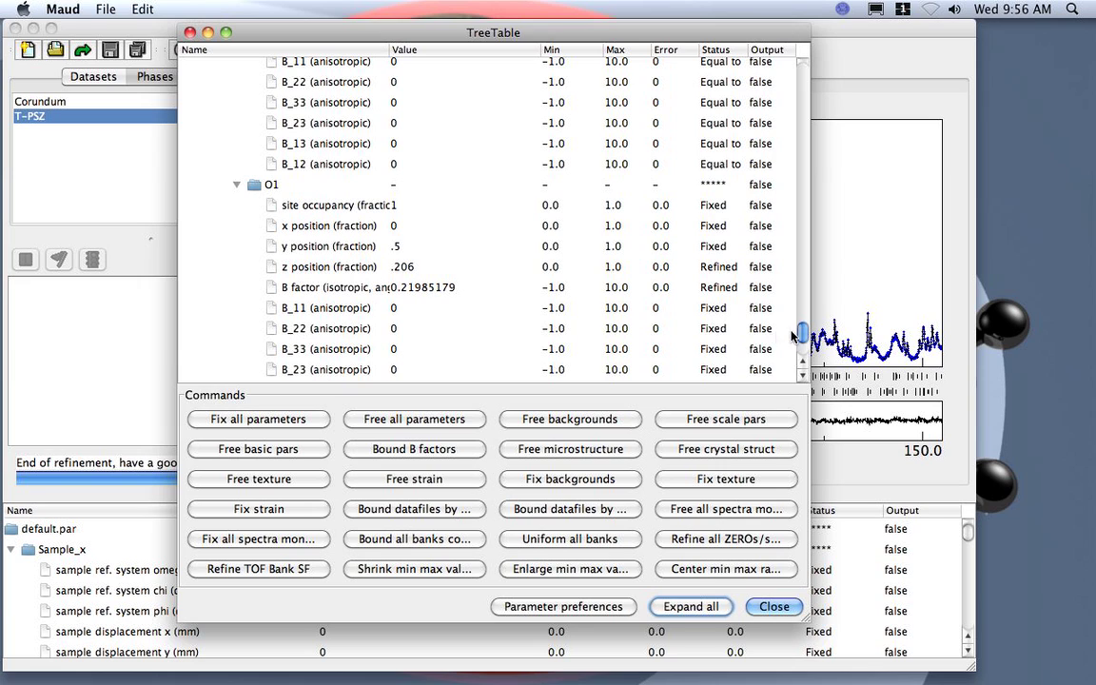
pyautogui.moveTo(802, 331)
pyautogui.mouseDown()
pyautogui.moveTo(802, 344)
pyautogui.moveTo(802, 273)
pyautogui.moveTo(804, 328)
pyautogui.mouseUp()
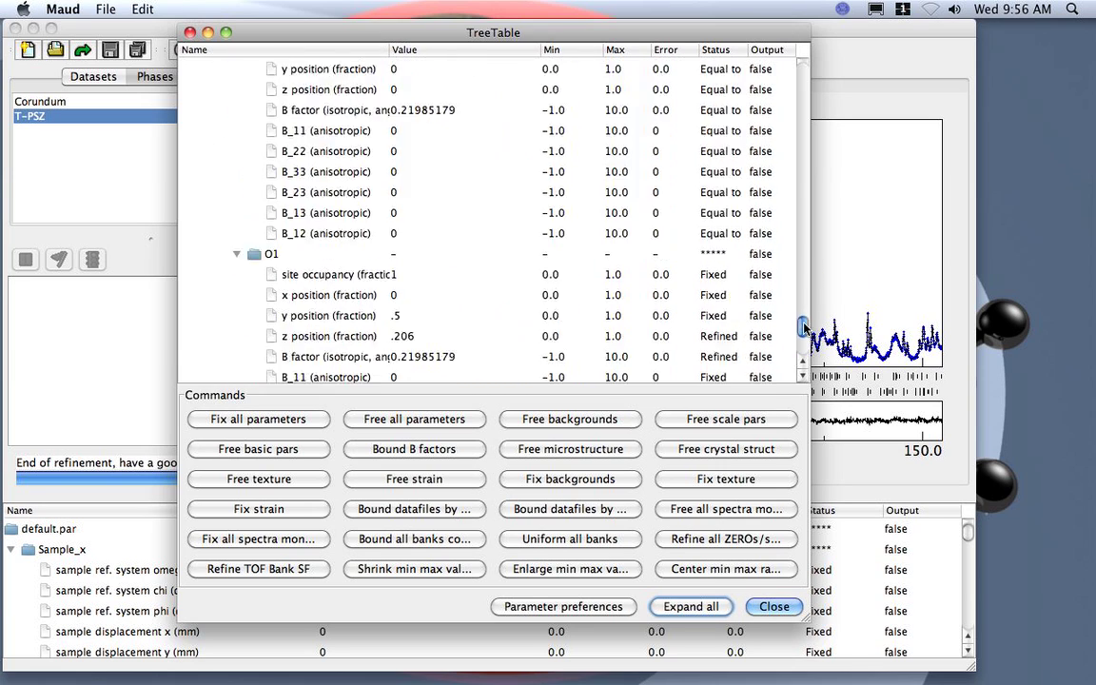
pyautogui.click(771, 605)
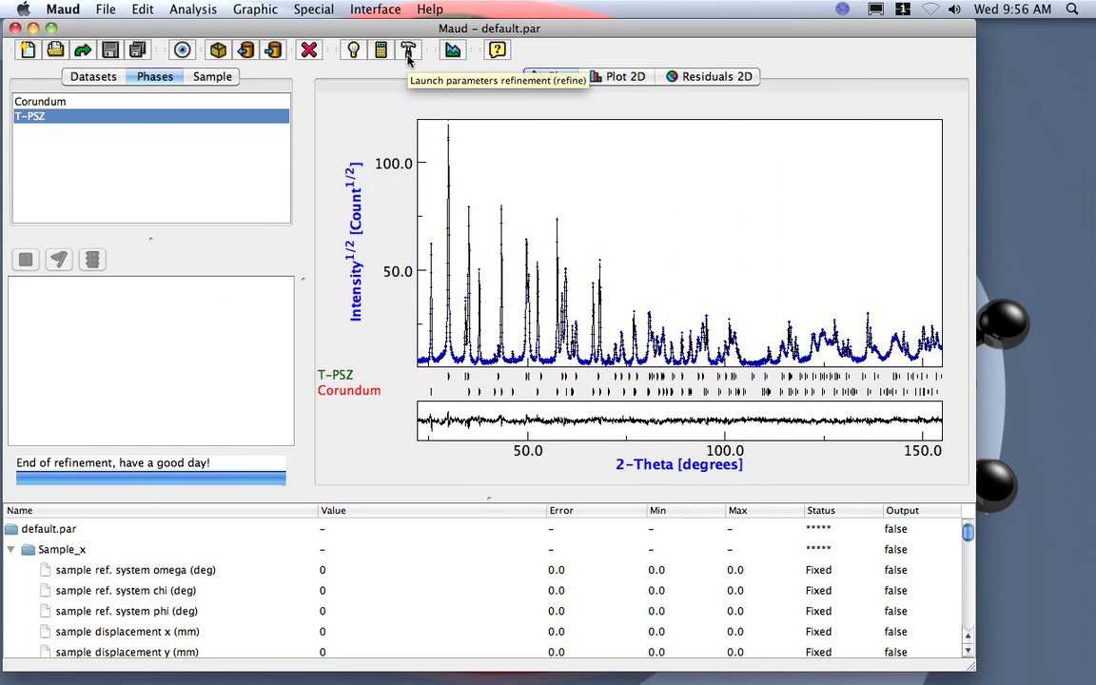
# Rerun the refinement with more iterations, lowering Rw to 8.959% with Corundum at 74.76 wt%.
pyautogui.click(189, 11)
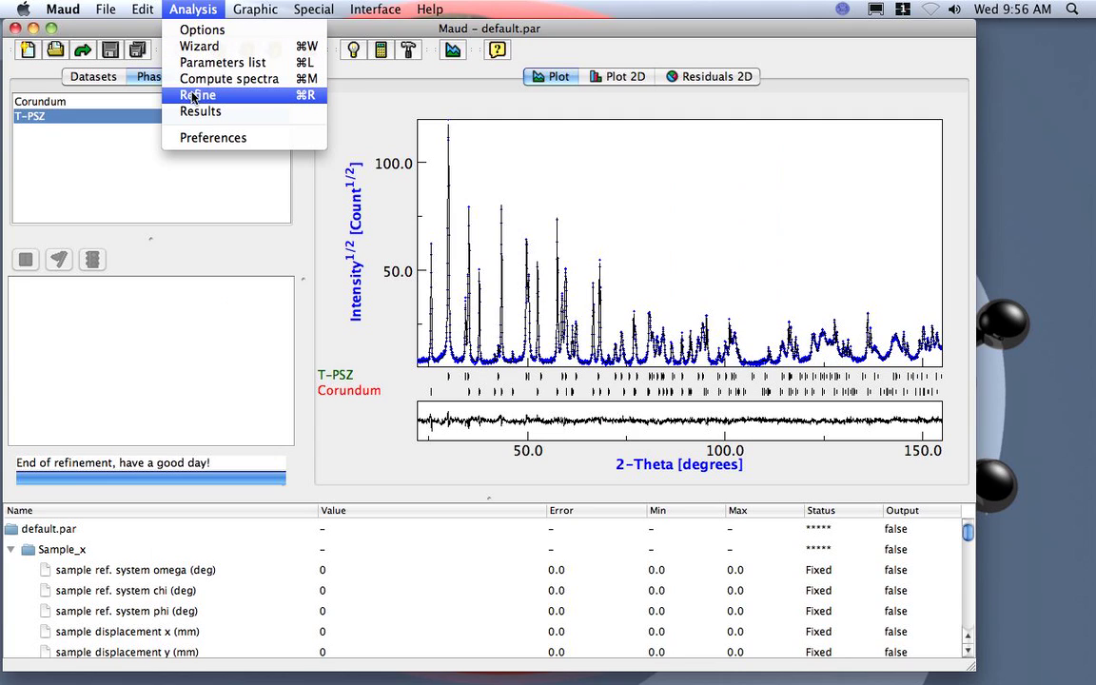
pyautogui.click(193, 98)
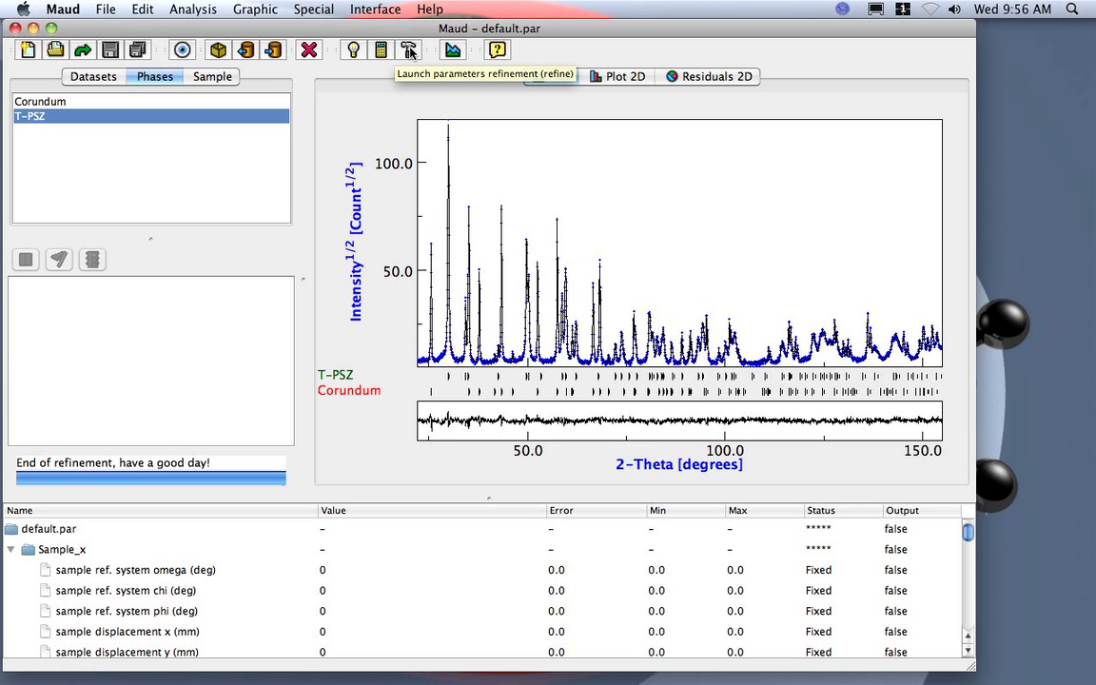
pyautogui.click(409, 50)
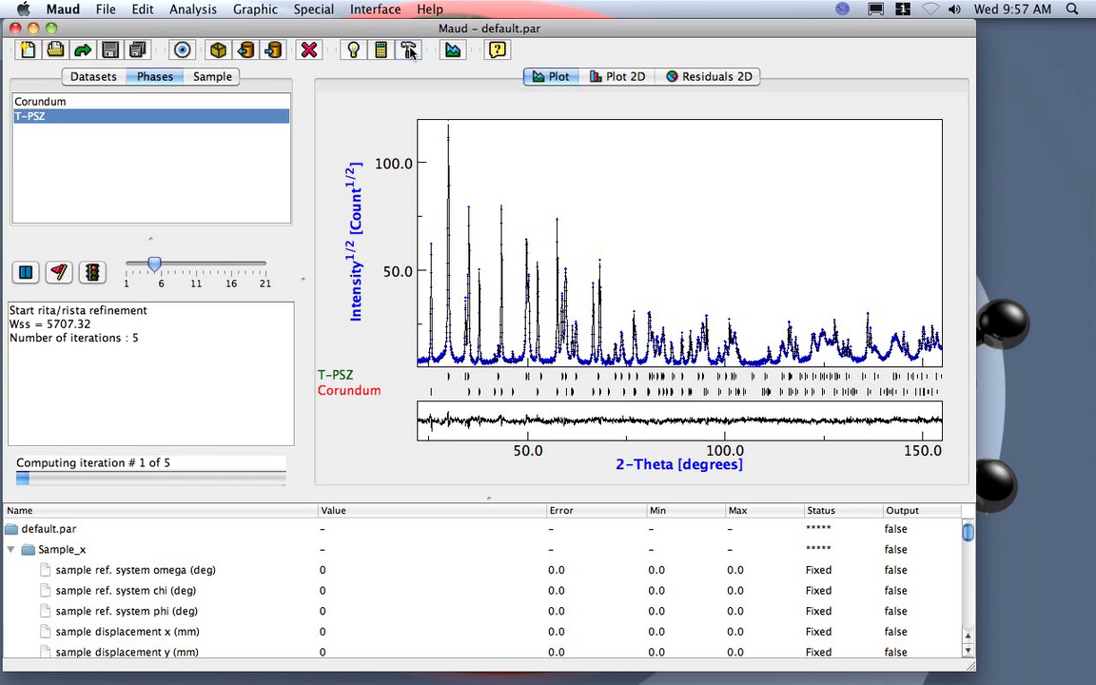
pyautogui.moveTo(157, 265)
pyautogui.mouseDown()
pyautogui.moveTo(192, 264)
pyautogui.moveTo(141, 267)
pyautogui.mouseUp()
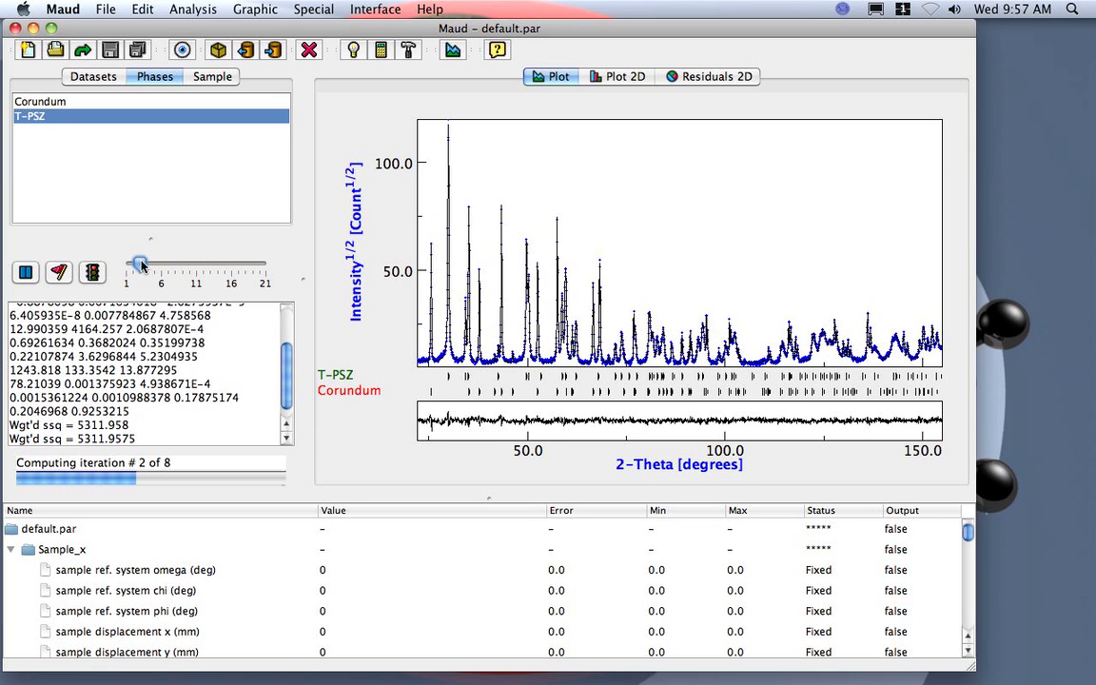
pyautogui.scroll(-1, 285, 360)
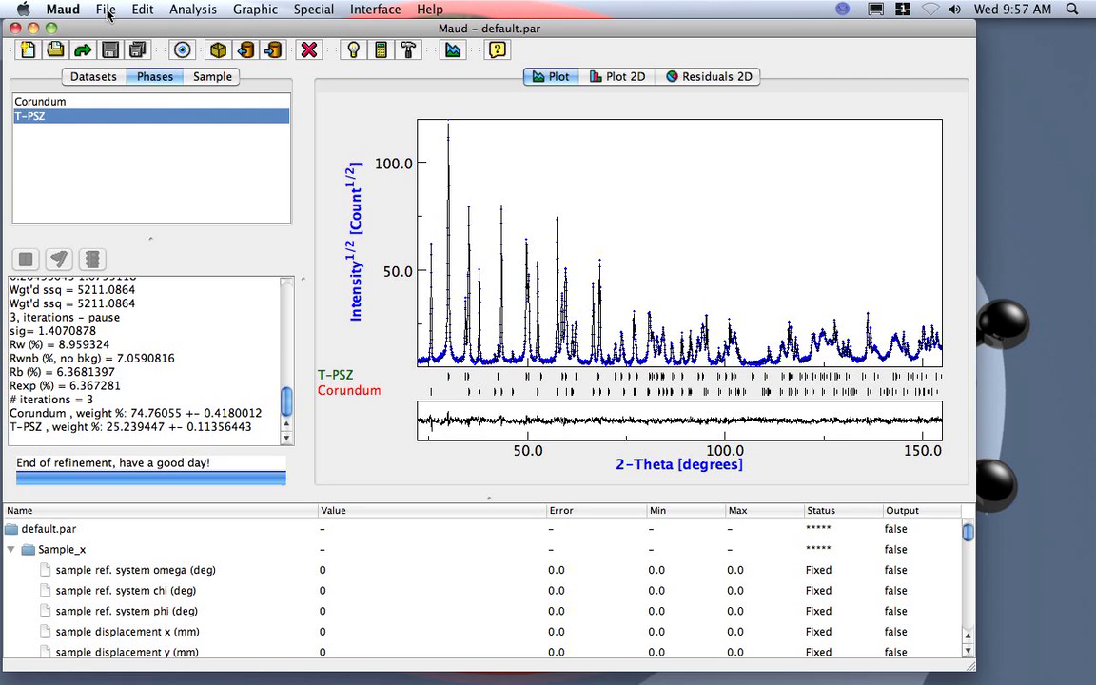
# Start Save analysis as and browse to the Documents/Diffraction/Maud files folder.
pyautogui.click(105, 12)
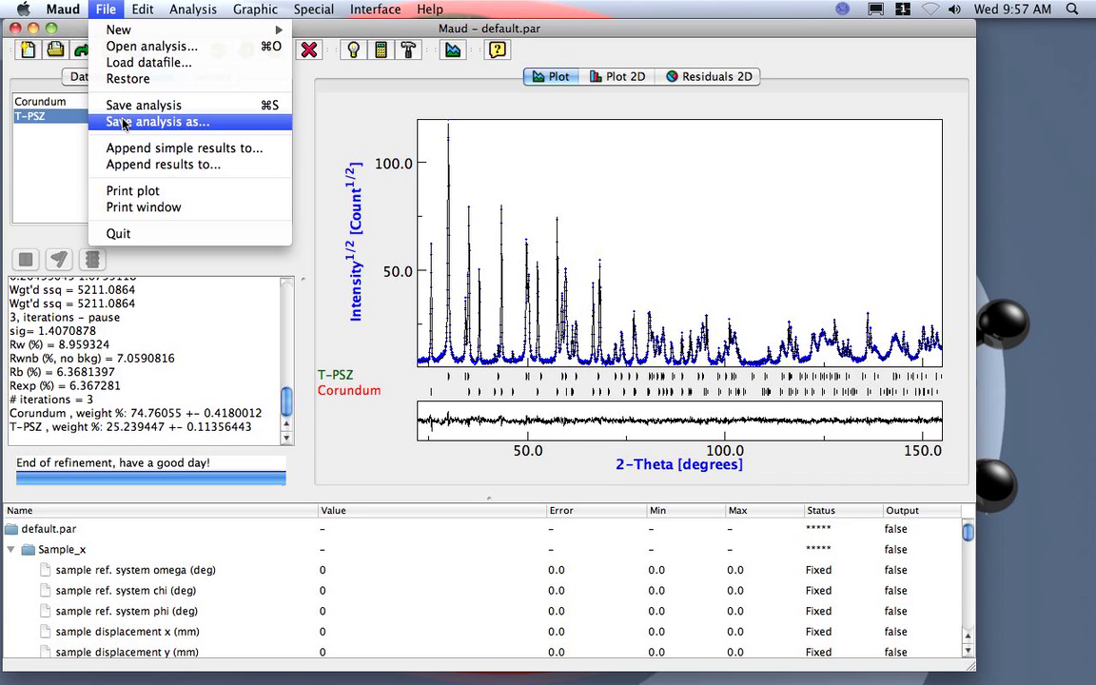
pyautogui.click(99, 11)
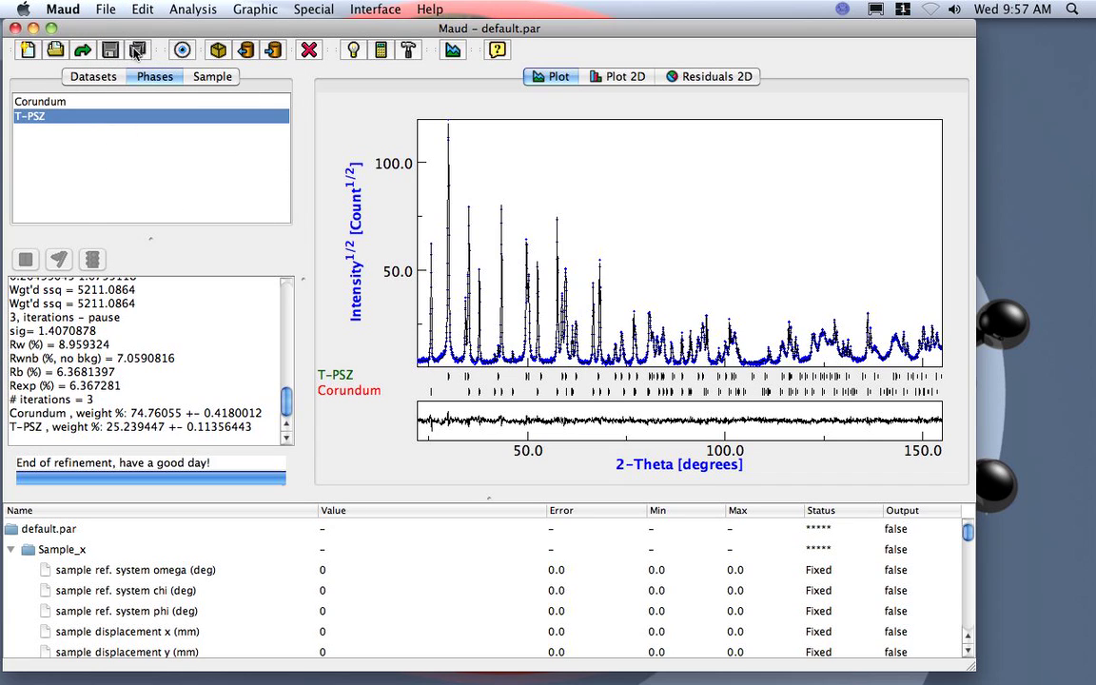
pyautogui.click(106, 9)
pyautogui.click(127, 123)
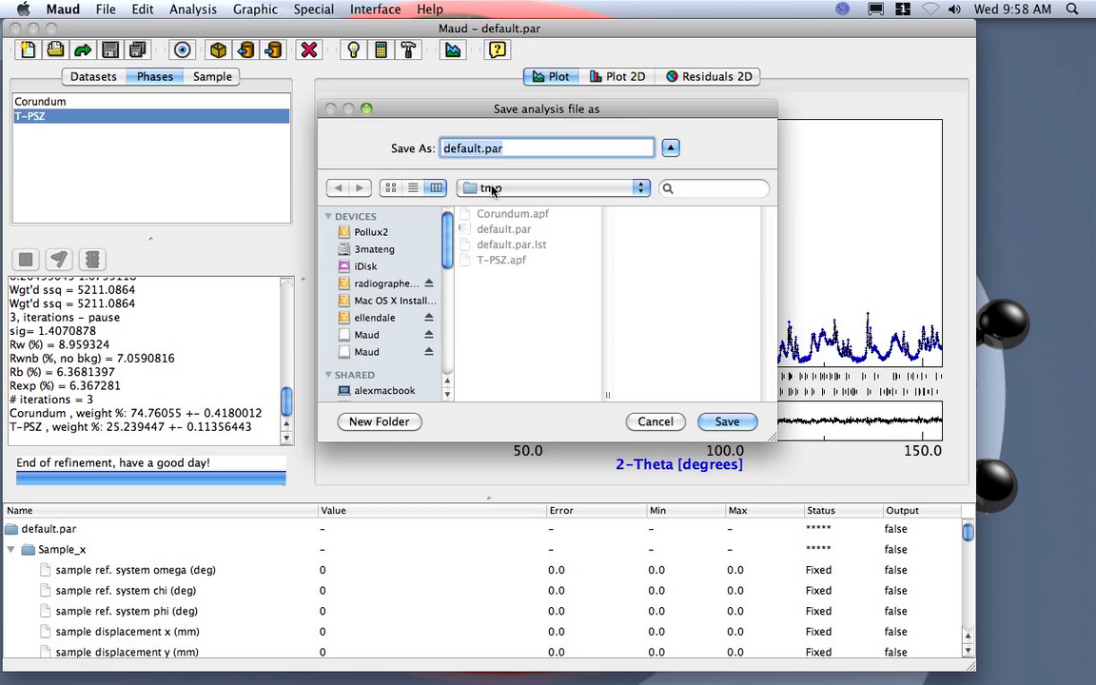
pyautogui.click(489, 186)
pyautogui.click(489, 210)
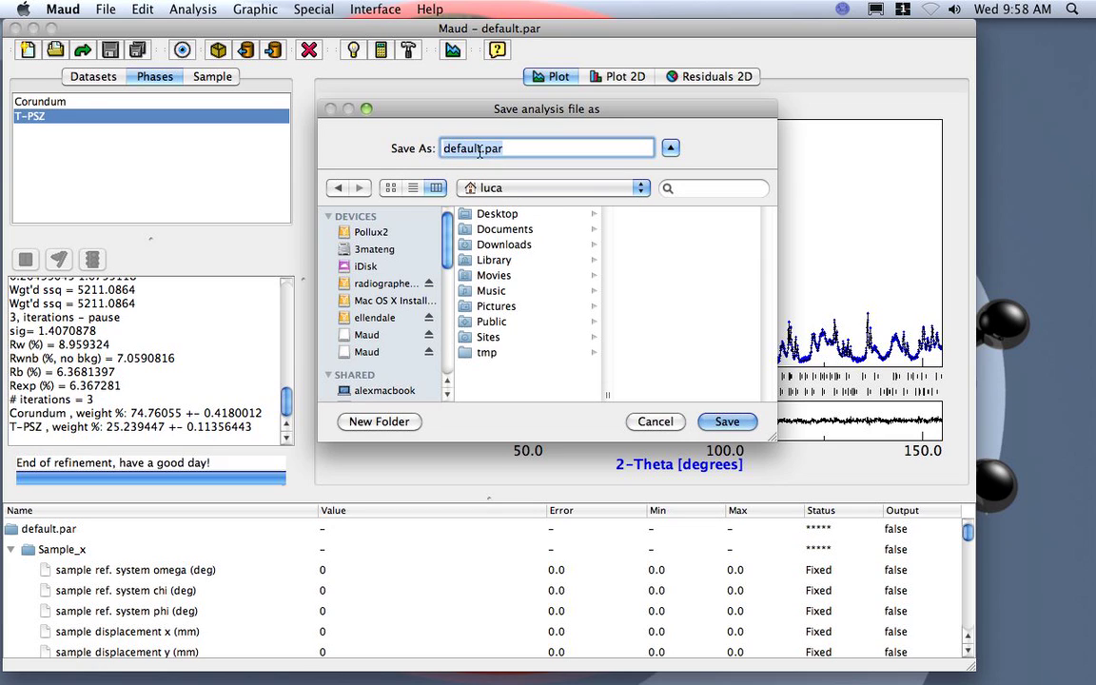
pyautogui.click(500, 231)
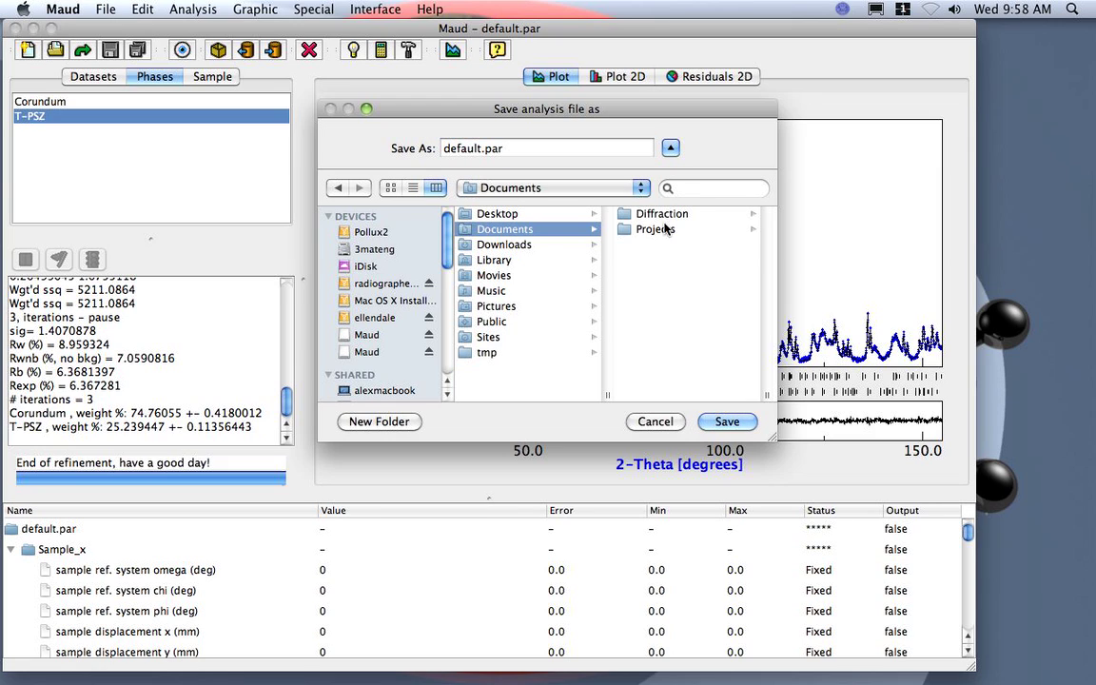
pyautogui.click(659, 215)
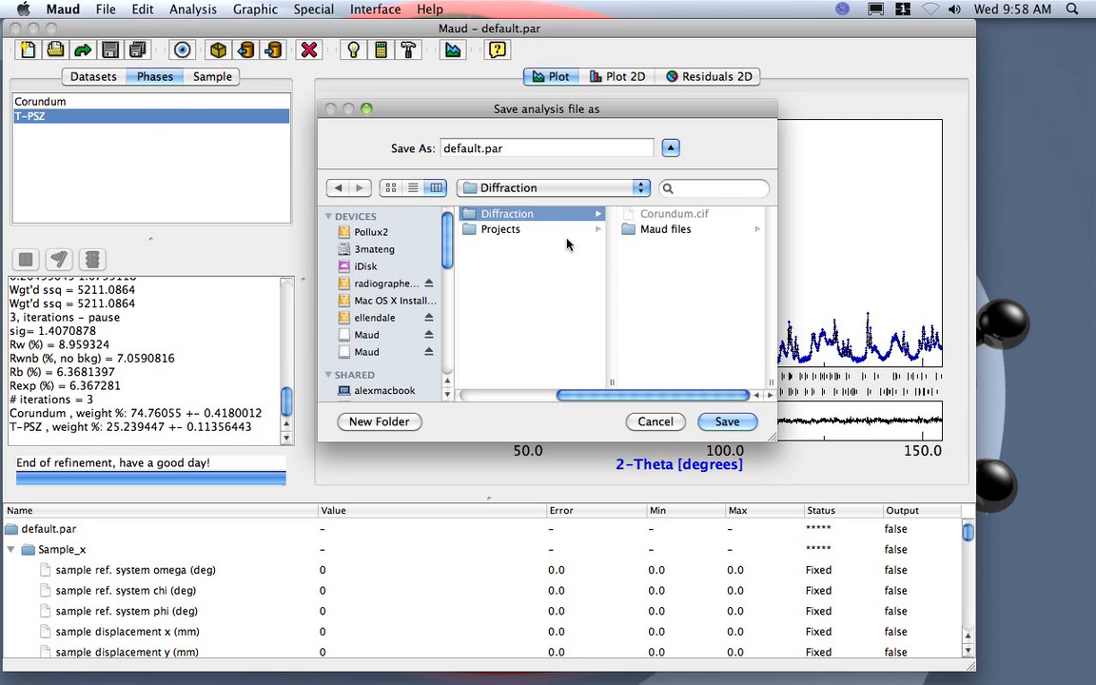
pyautogui.click(668, 230)
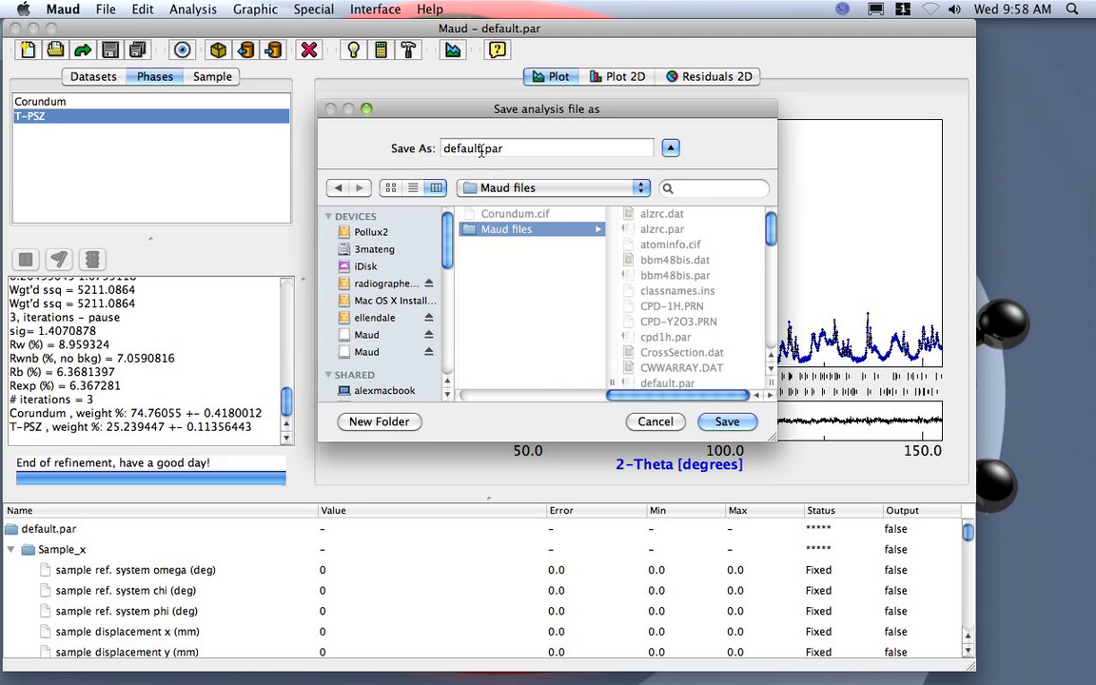
# Name the file myalzrc.par and save the analysis.
pyautogui.doubleClick(440, 148)
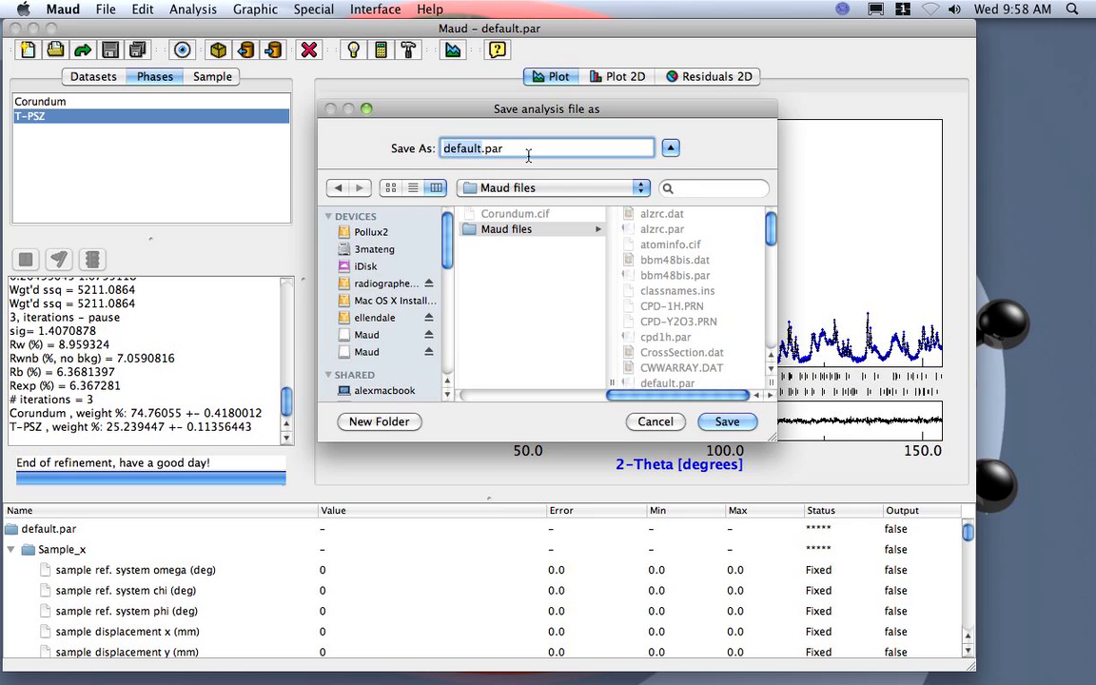
pyautogui.write('myalzrc')
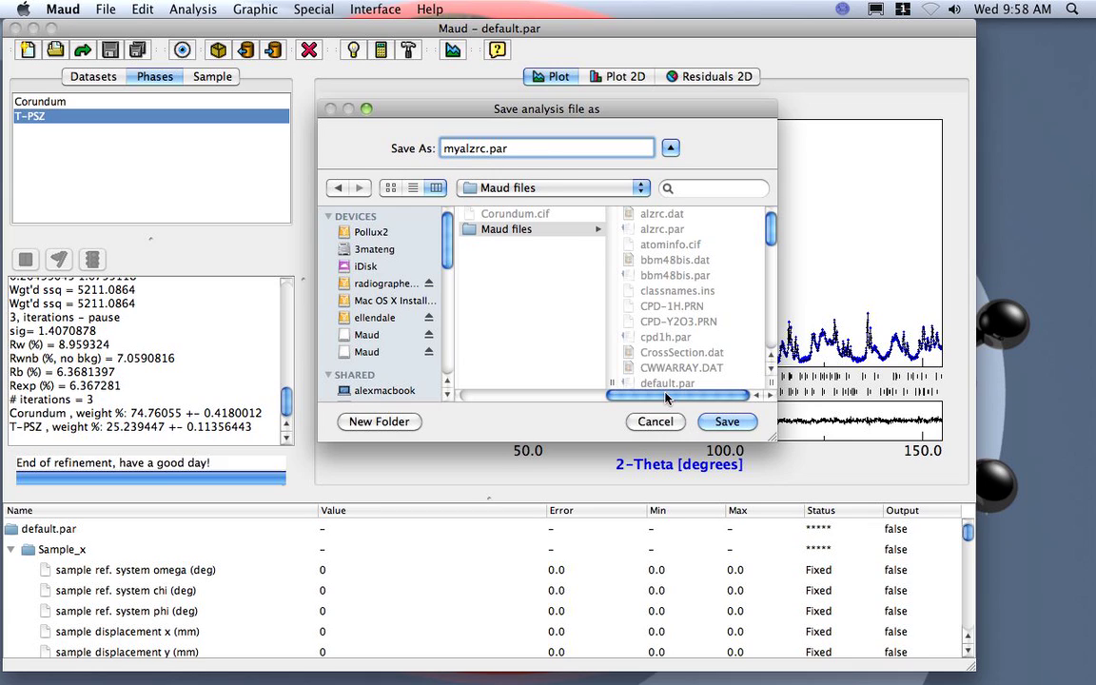
pyautogui.click(728, 425)
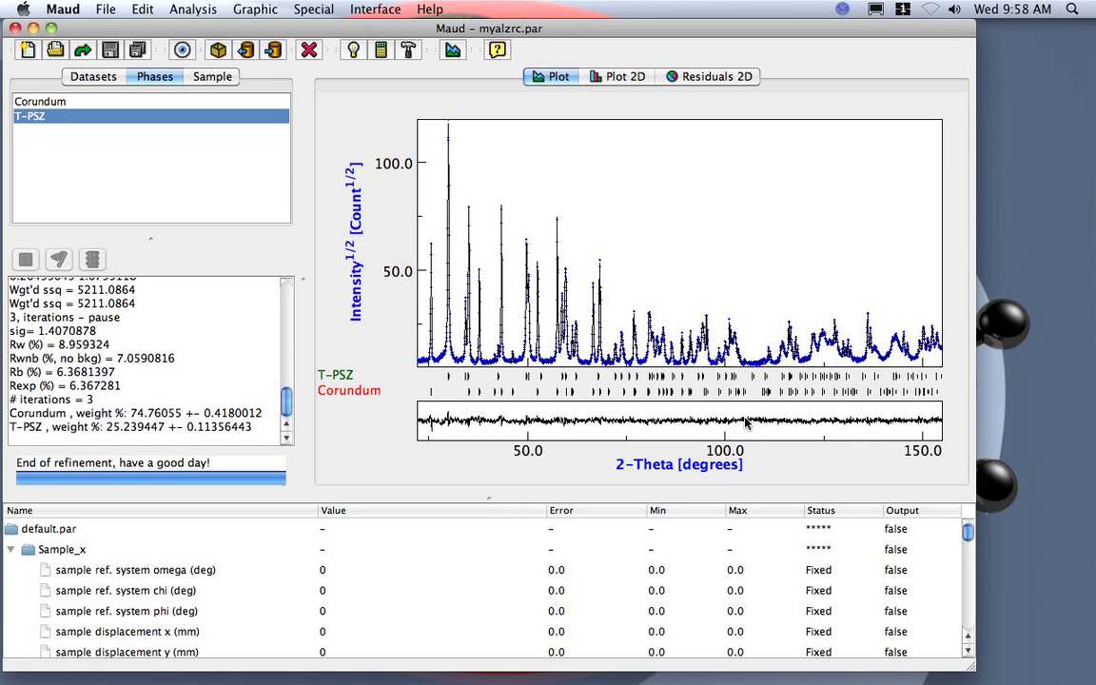